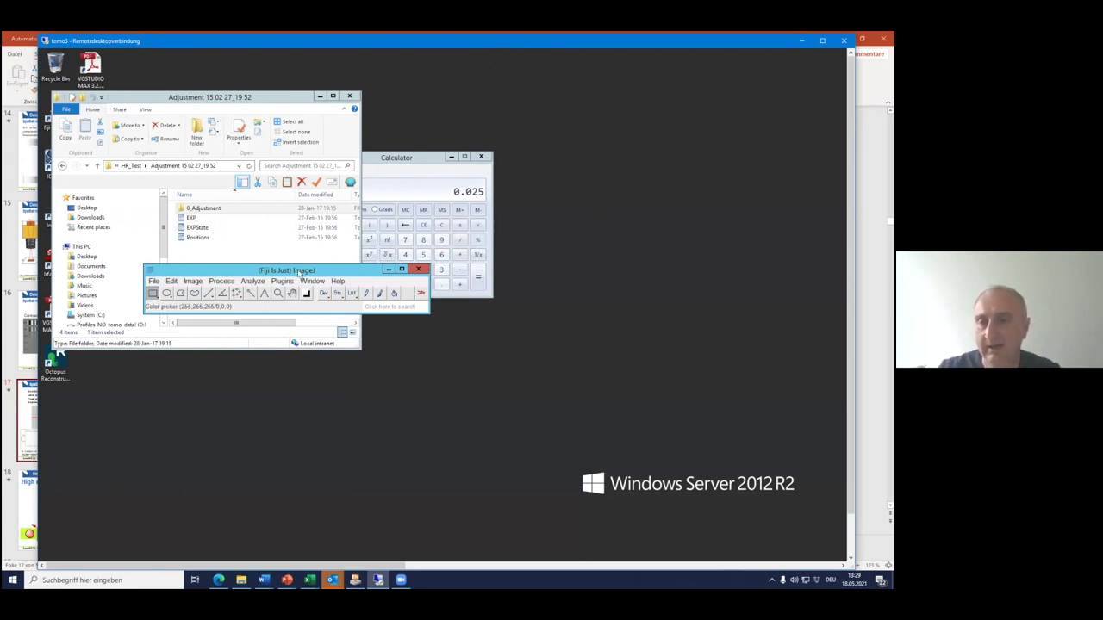
Load all images of the 0_Adjustment folder into Fiji as one stack, without RGB conversion or virtual stack.
drag(299, 272, 550, 88)
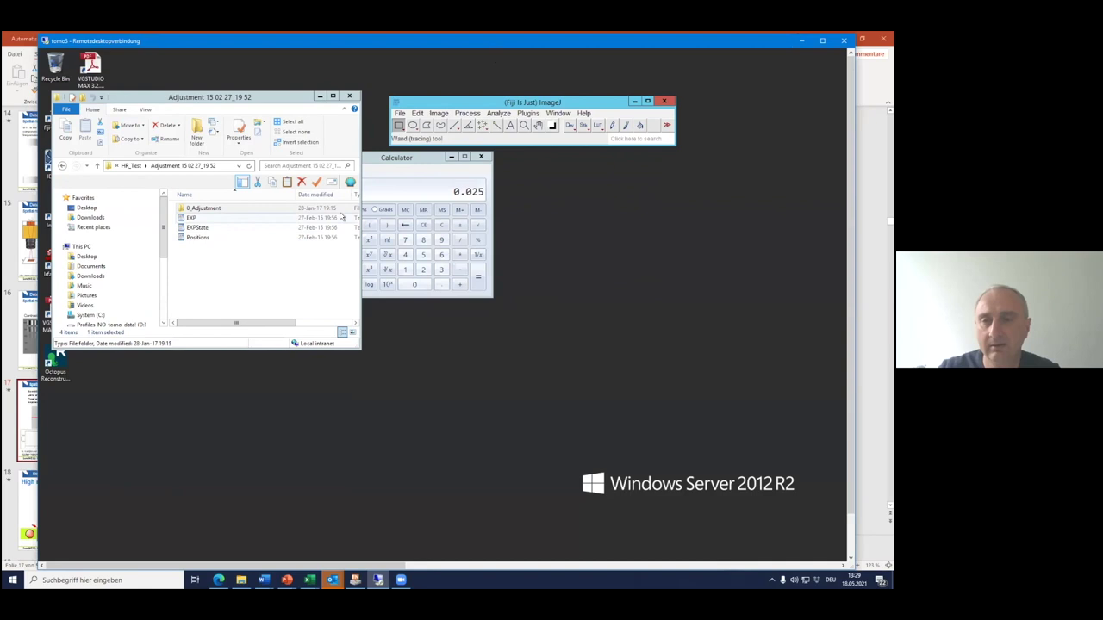
drag(394, 157, 142, 396)
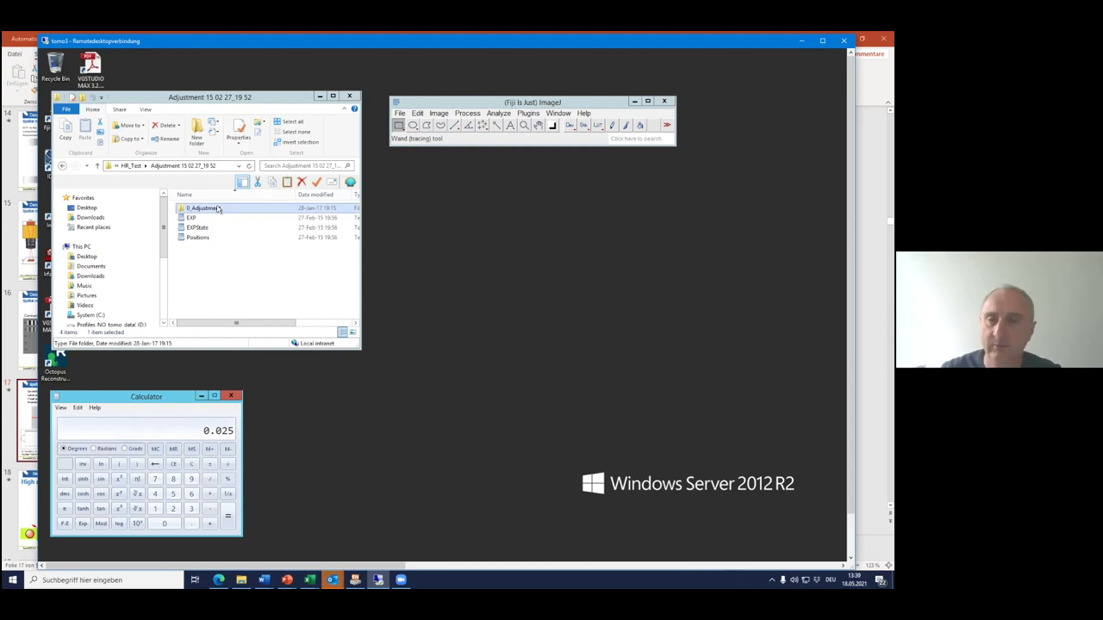
drag(219, 209, 490, 138)
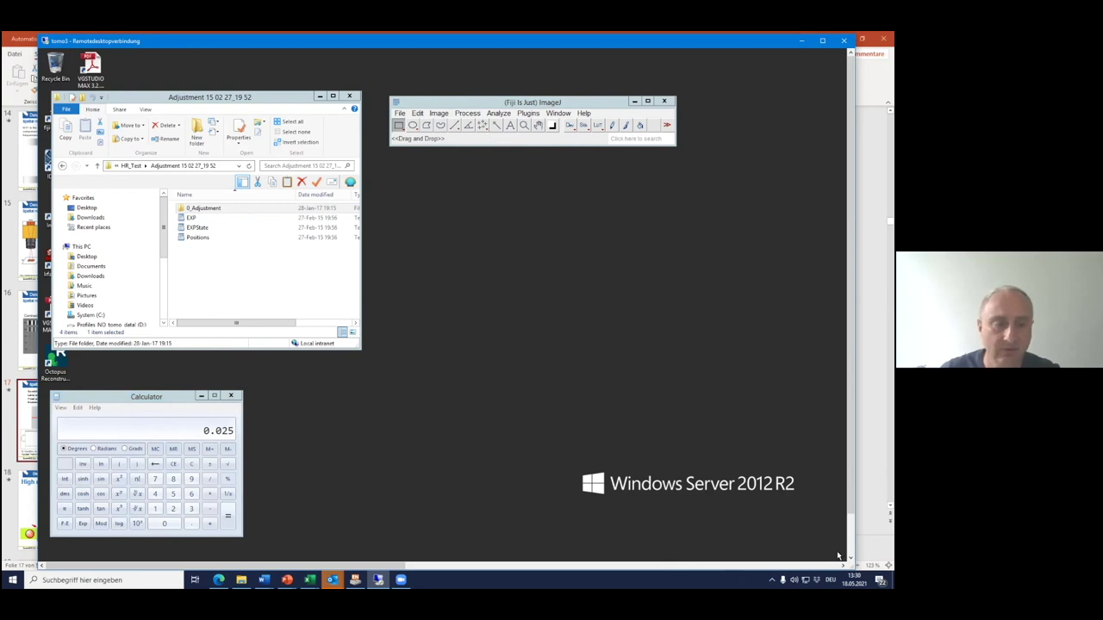
click(800, 566)
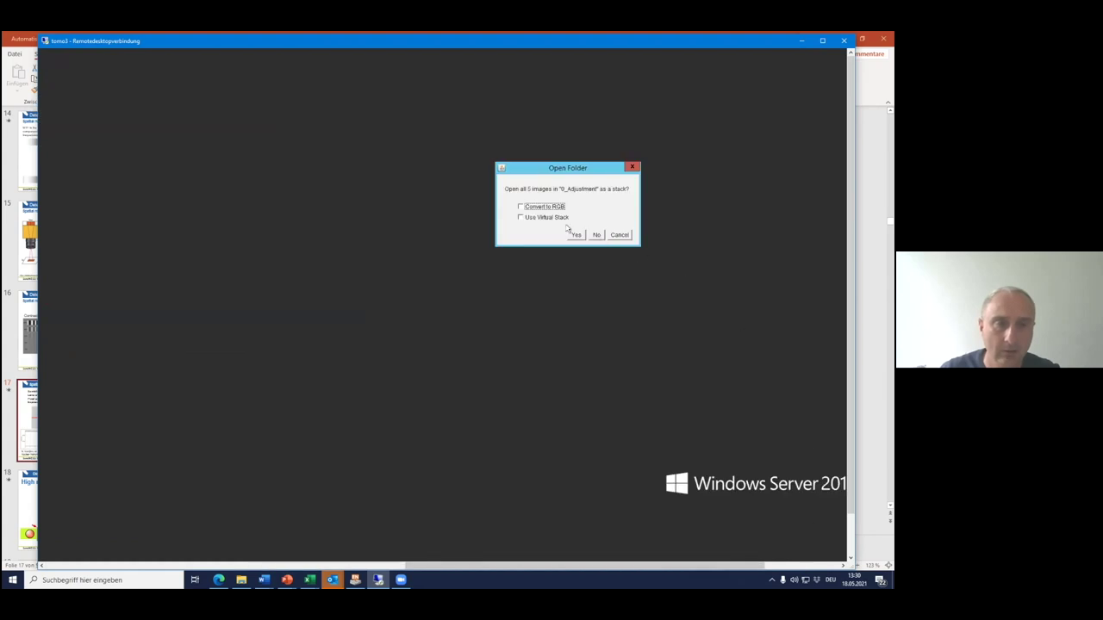
drag(576, 176, 150, 151)
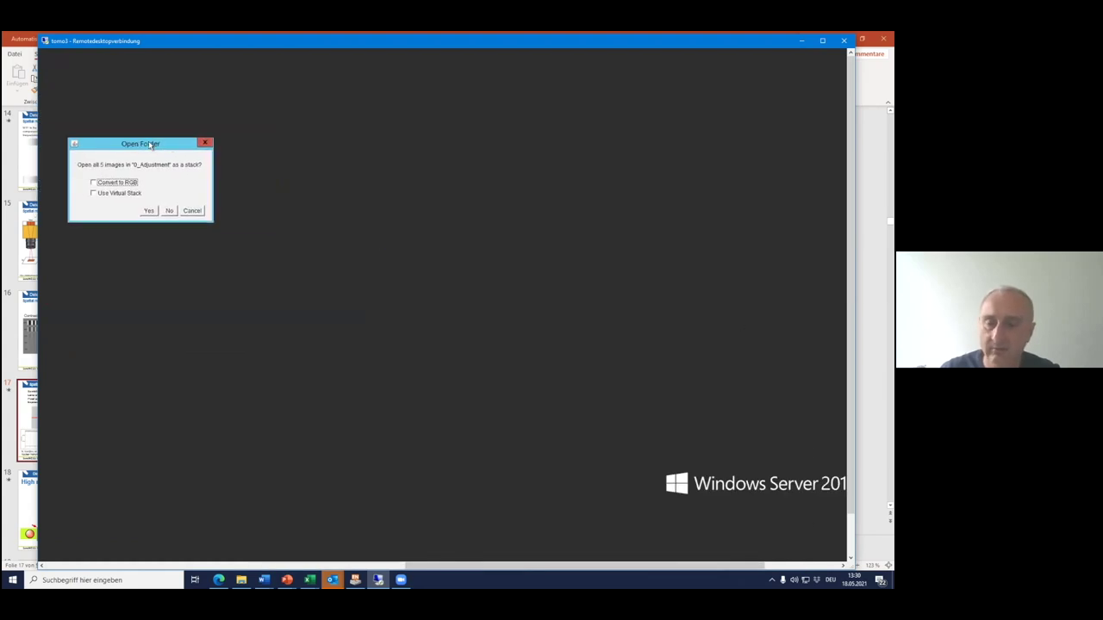
click(191, 566)
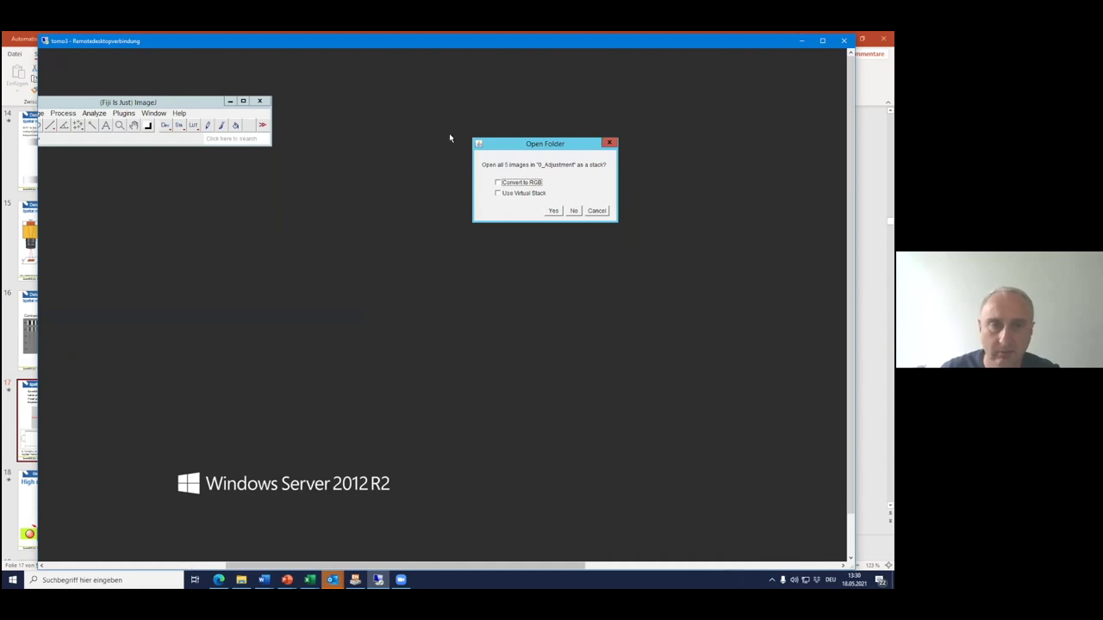
drag(547, 143, 213, 181)
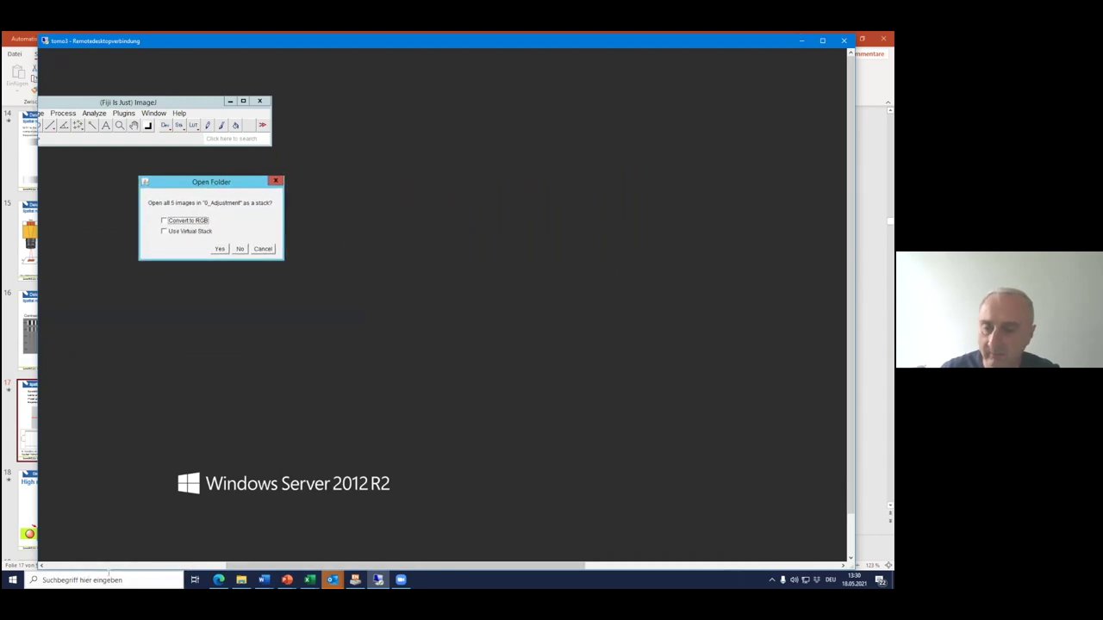
click(100, 566)
drag(617, 185, 464, 164)
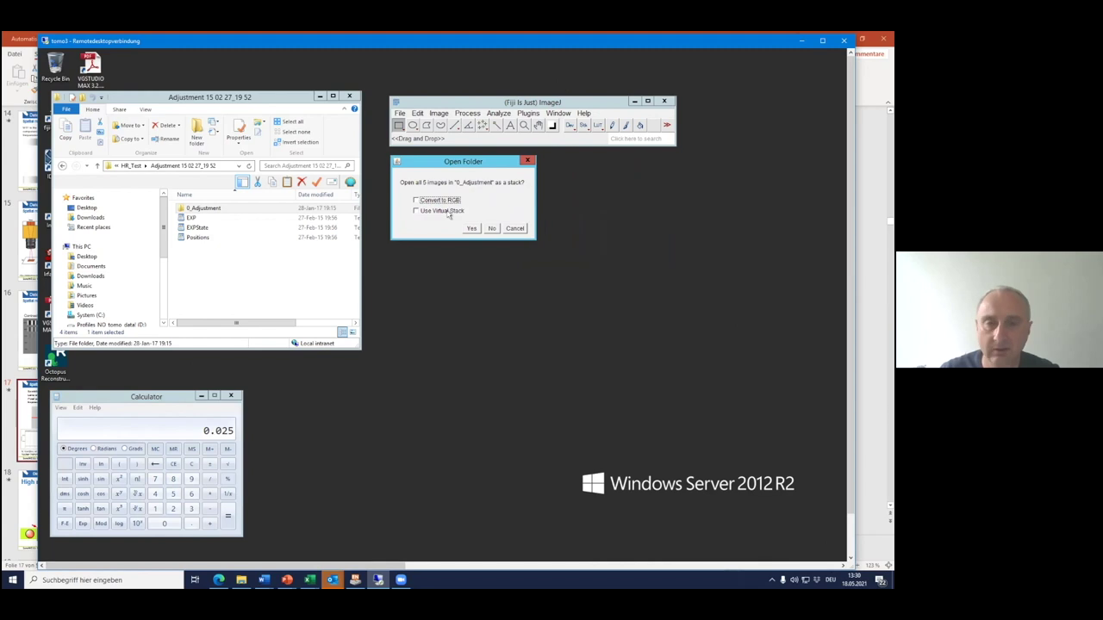
click(471, 228)
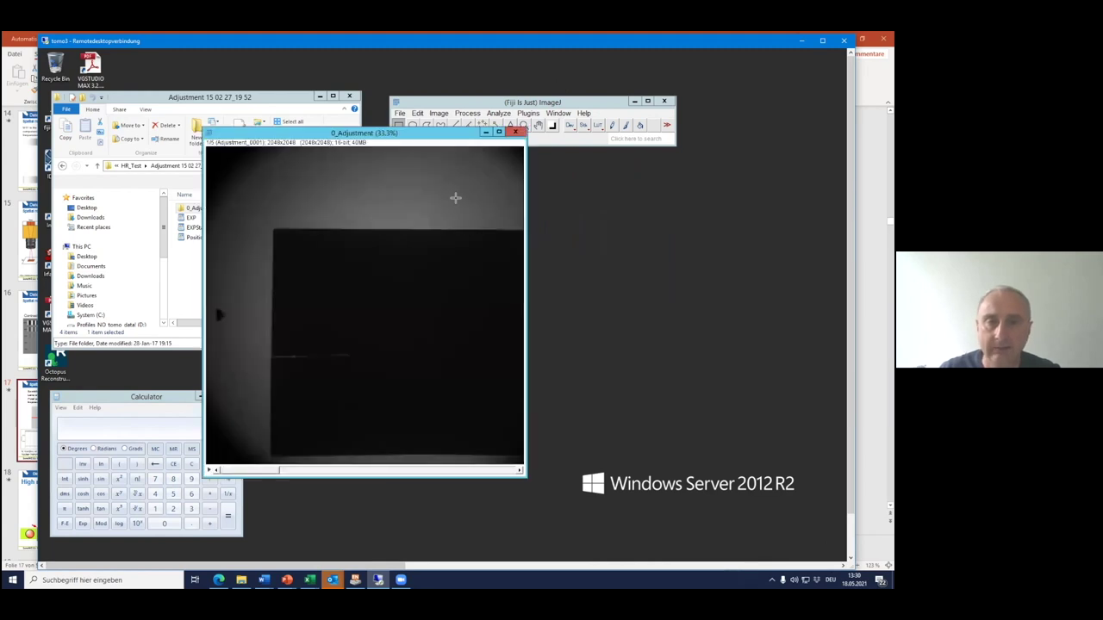
Auto-adjust the stack's brightness and contrast, with the image, Fiji and B&C windows arranged clear of each other.
drag(372, 136, 516, 100)
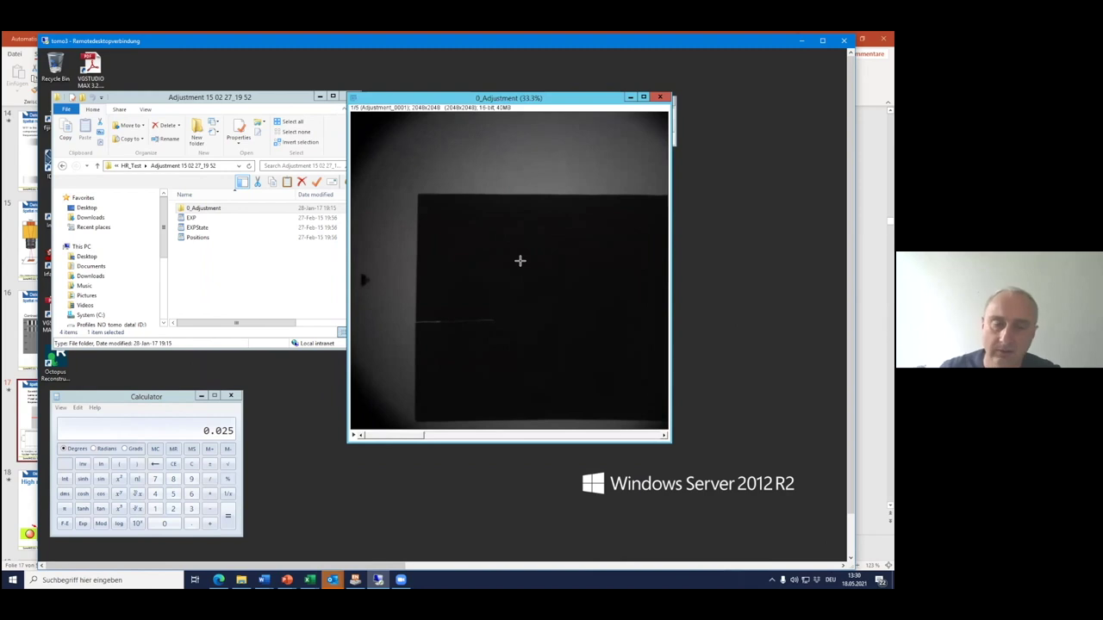
drag(468, 99, 534, 162)
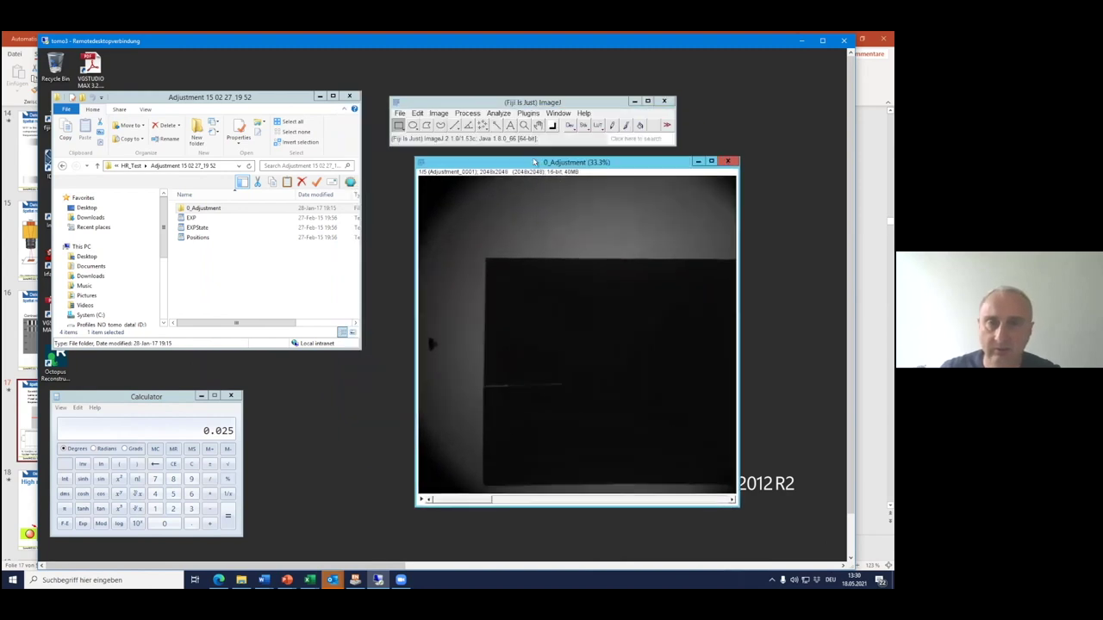
drag(520, 103, 258, 92)
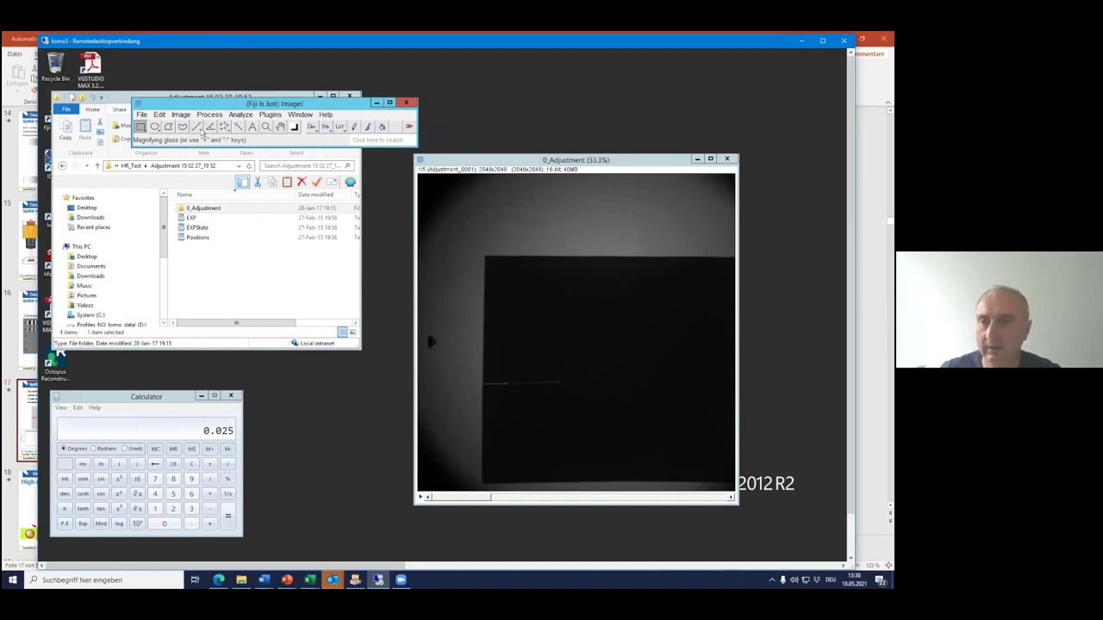
click(180, 115)
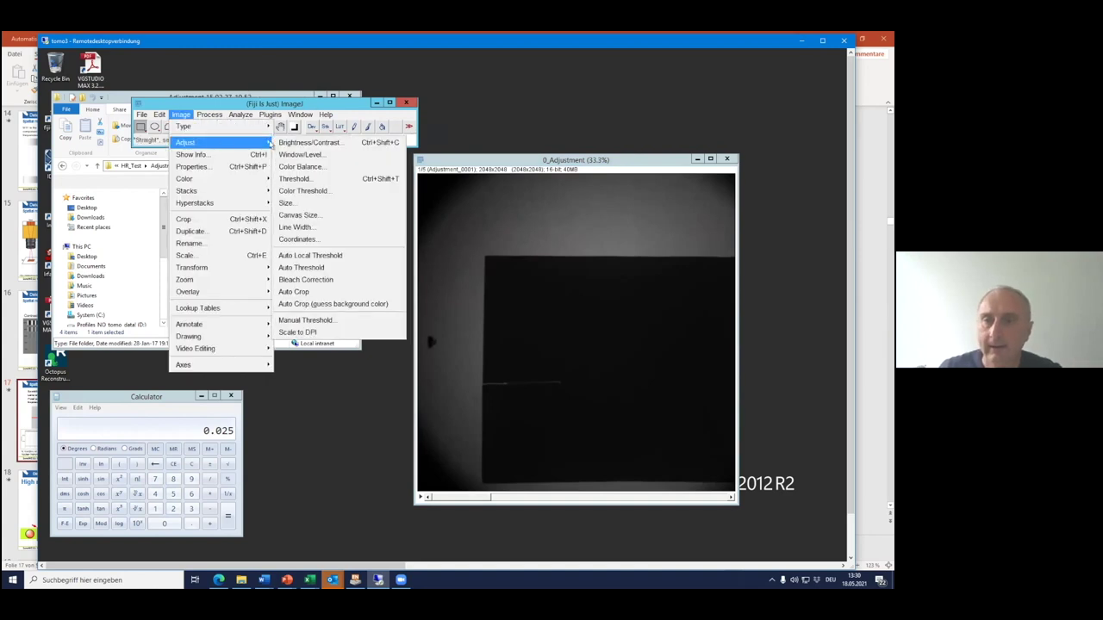
click(303, 142)
click(716, 320)
drag(717, 193, 785, 119)
drag(601, 159, 504, 140)
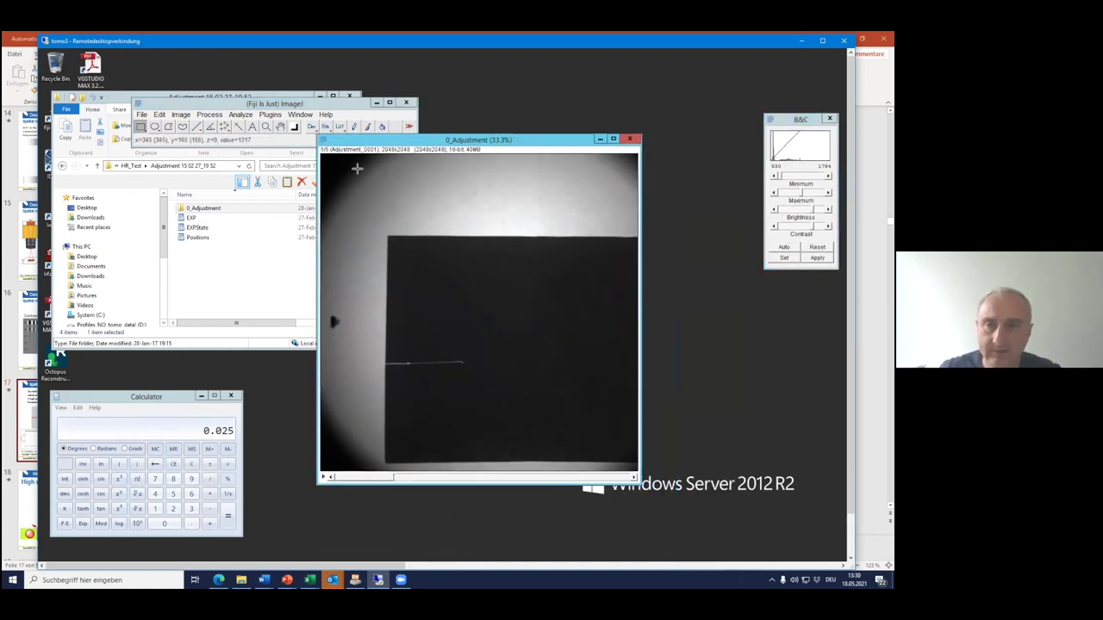
Examine the thin bright horizontal line at the dark plate's left edge at higher magnification.
click(266, 126)
click(436, 367)
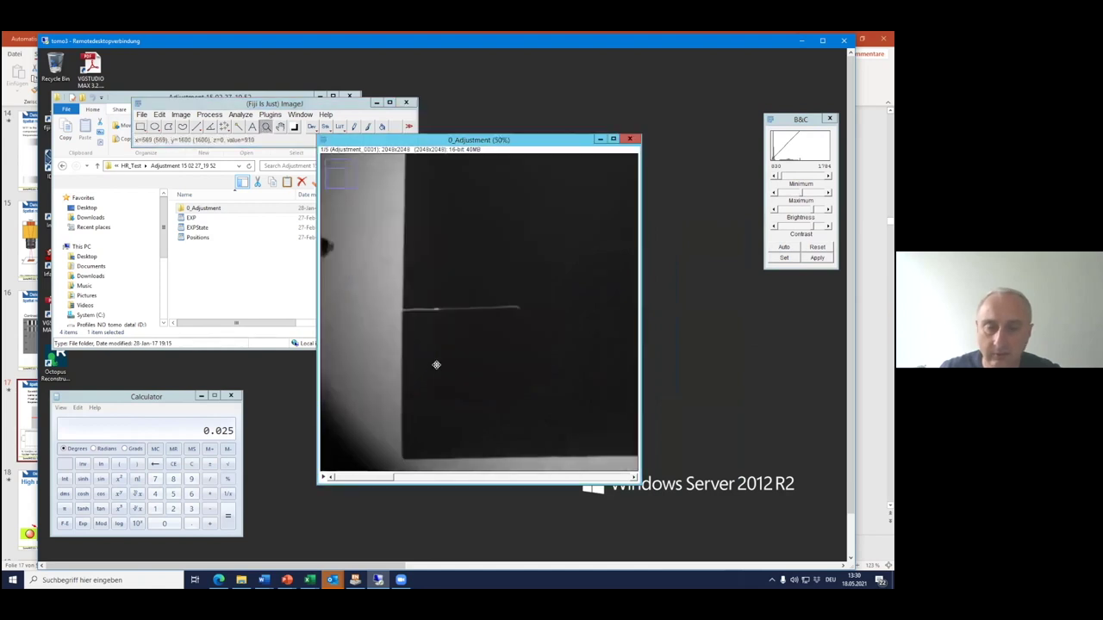
click(451, 308)
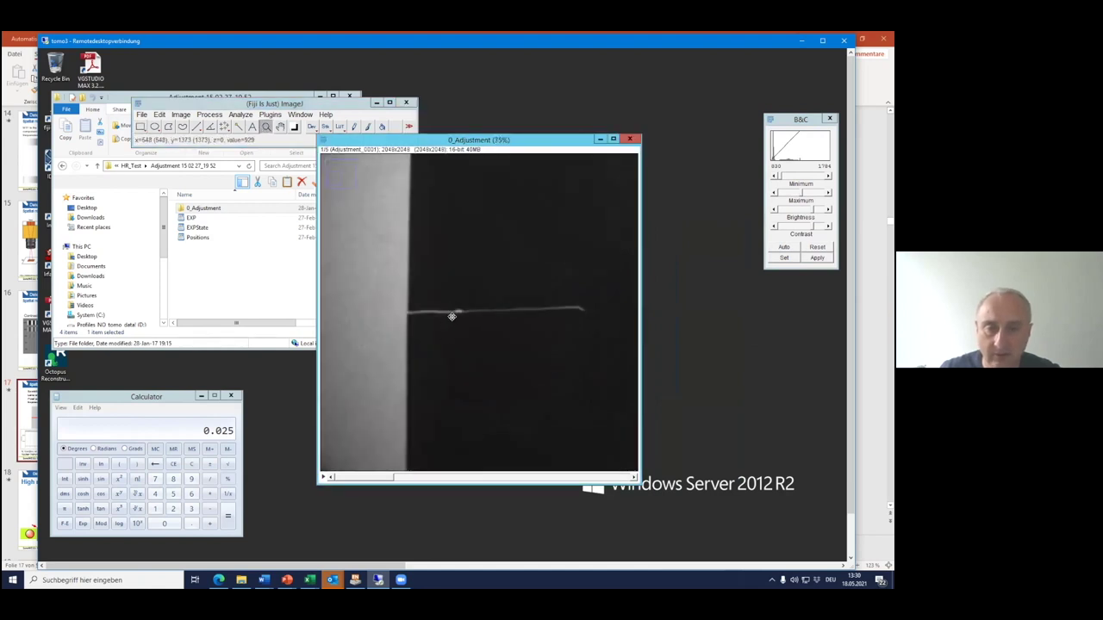
click(452, 316)
mouse_move(389, 478)
mouse_down()
mouse_move(613, 478)
mouse_move(370, 475)
mouse_up()
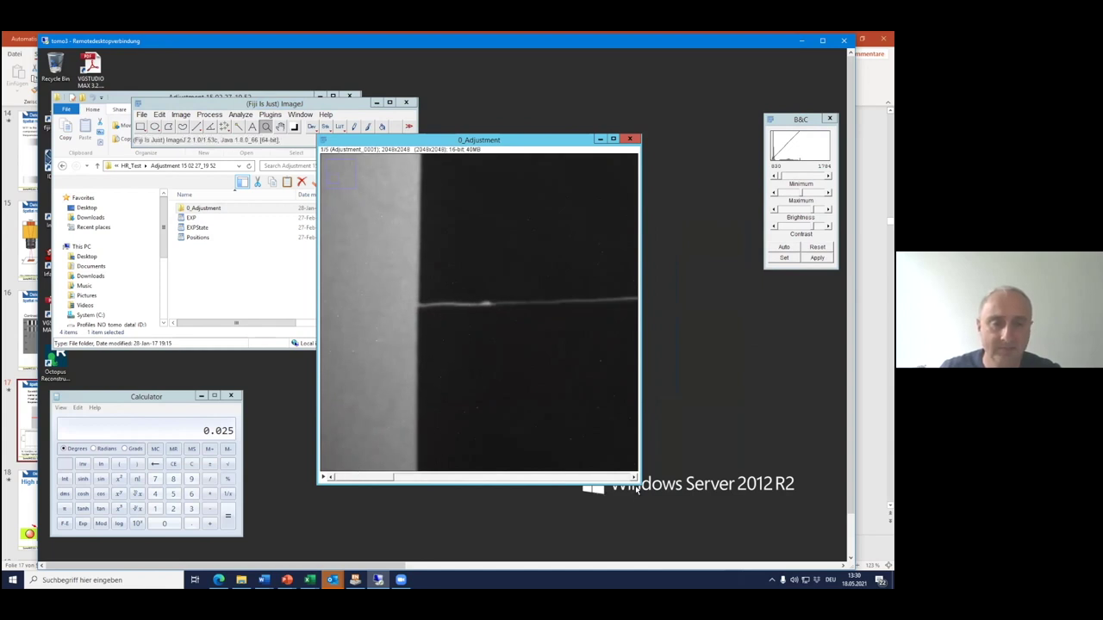
drag(638, 483, 682, 532)
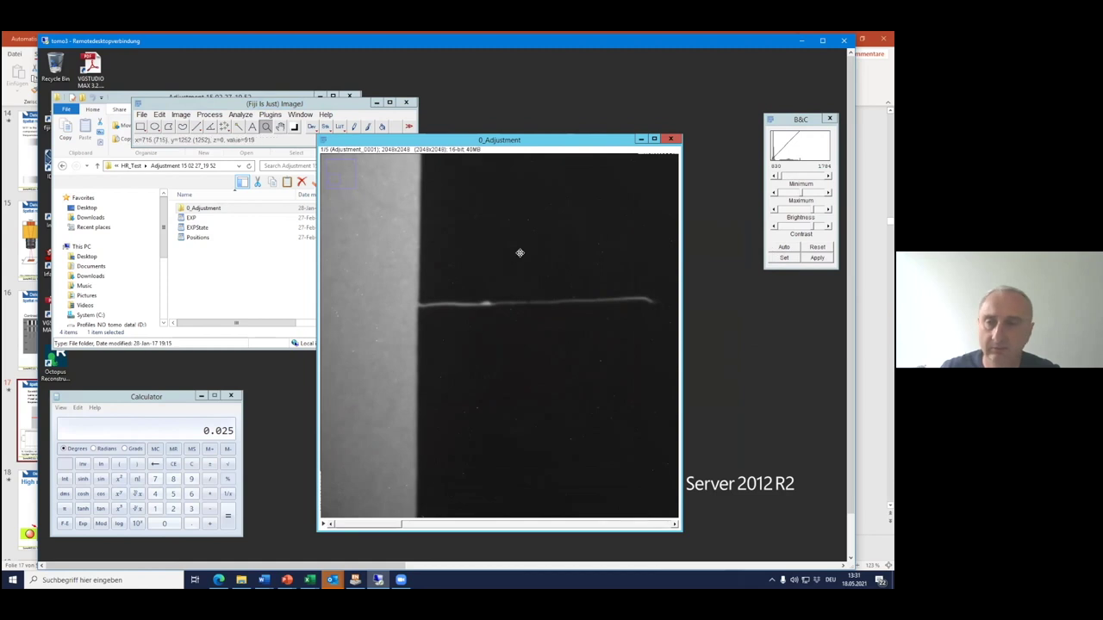
right_click(474, 266)
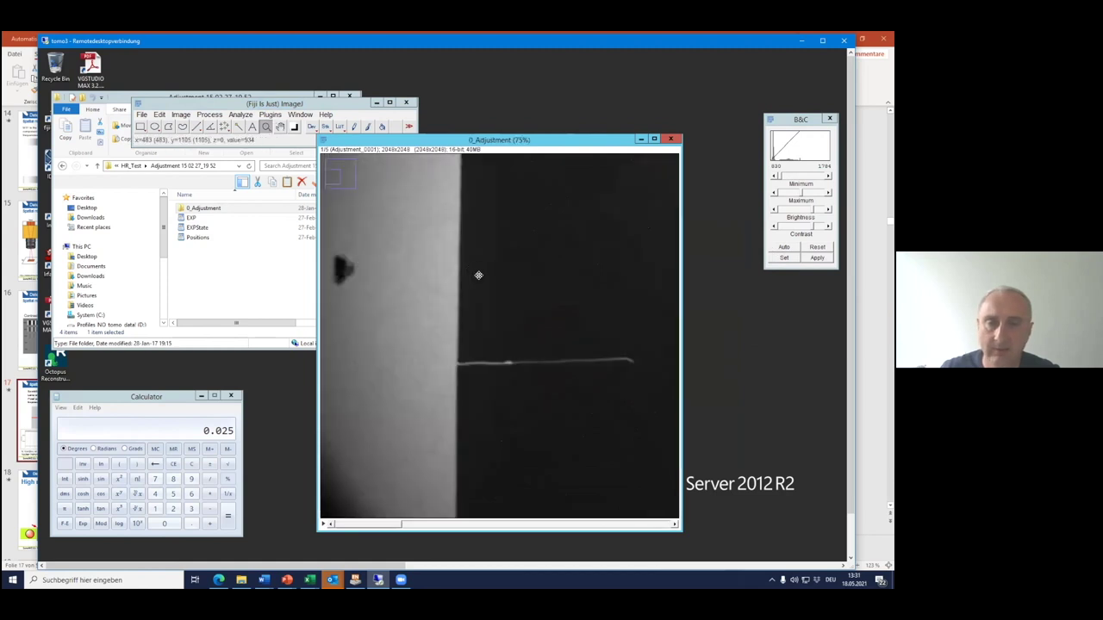
right_click(478, 276)
drag(568, 138, 640, 128)
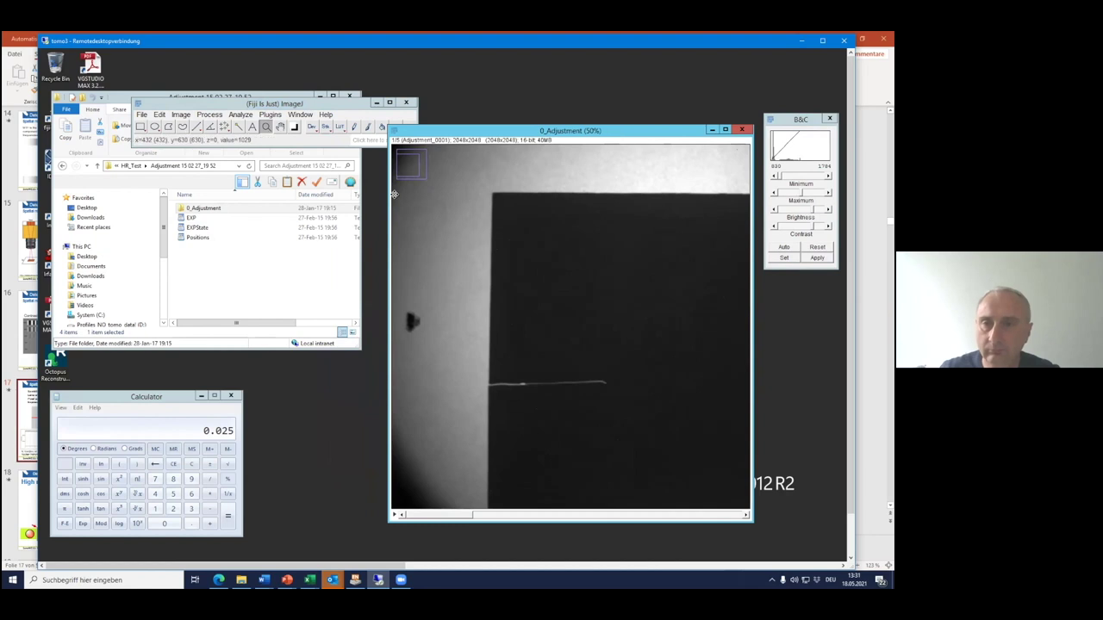
Draw a short vertical straight-line selection across the dark plate's upper edge and reduce its line width to the minimum.
click(197, 126)
drag(604, 165, 607, 229)
double_click(197, 126)
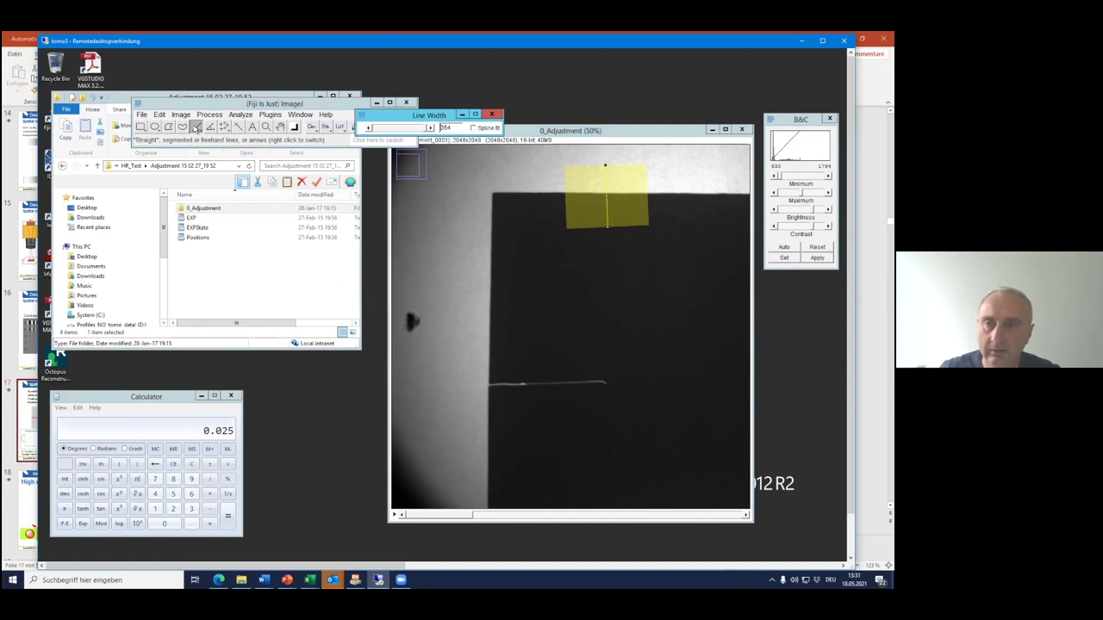
drag(421, 127, 362, 129)
drag(606, 229, 603, 222)
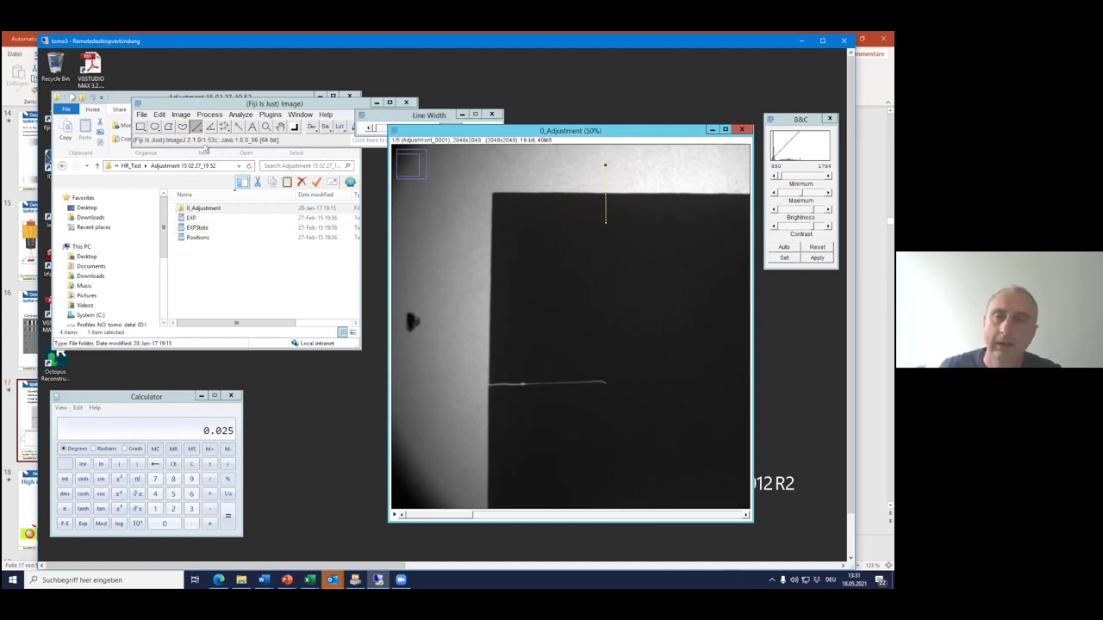
Start the MTF plugin from HMI-Plugins on the edge line and place its settings dialog in view beside the image.
click(288, 110)
click(272, 116)
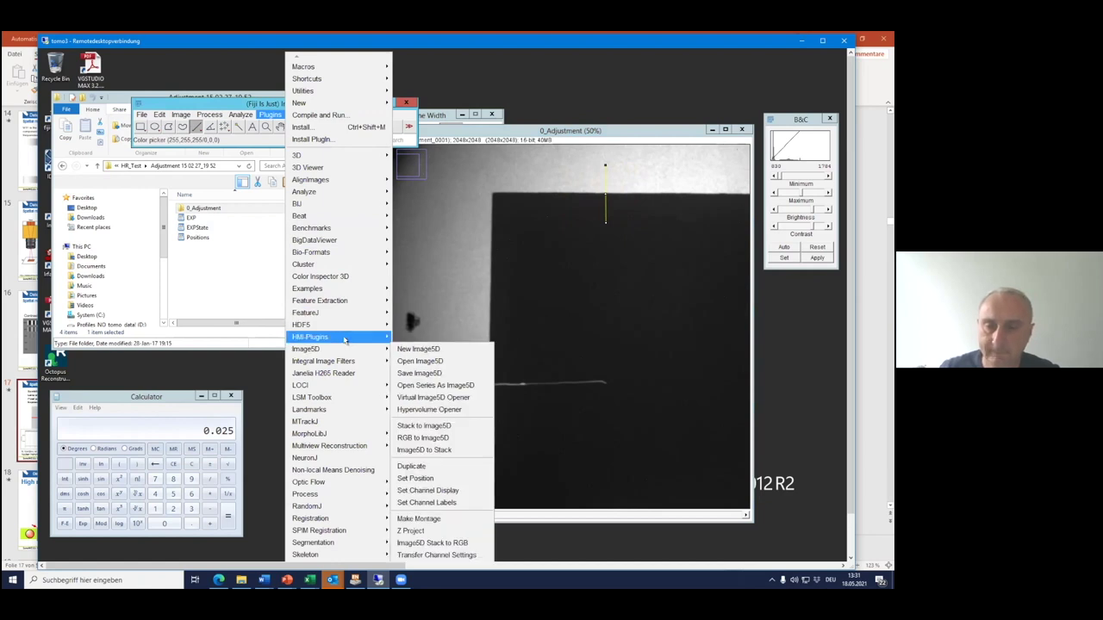
mouse_move(340, 337)
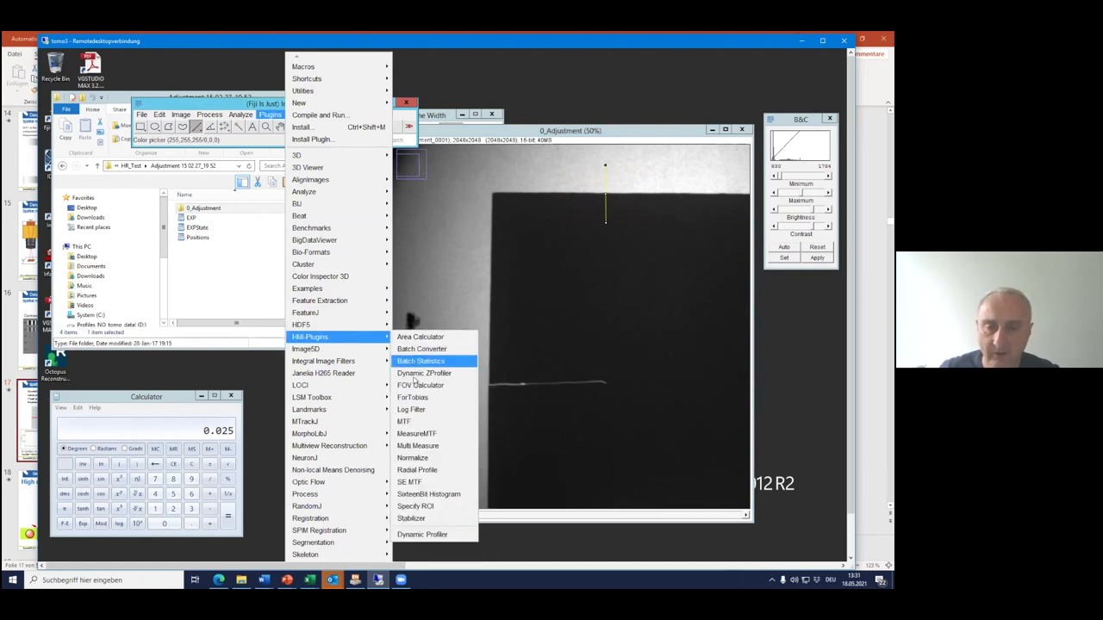
click(419, 422)
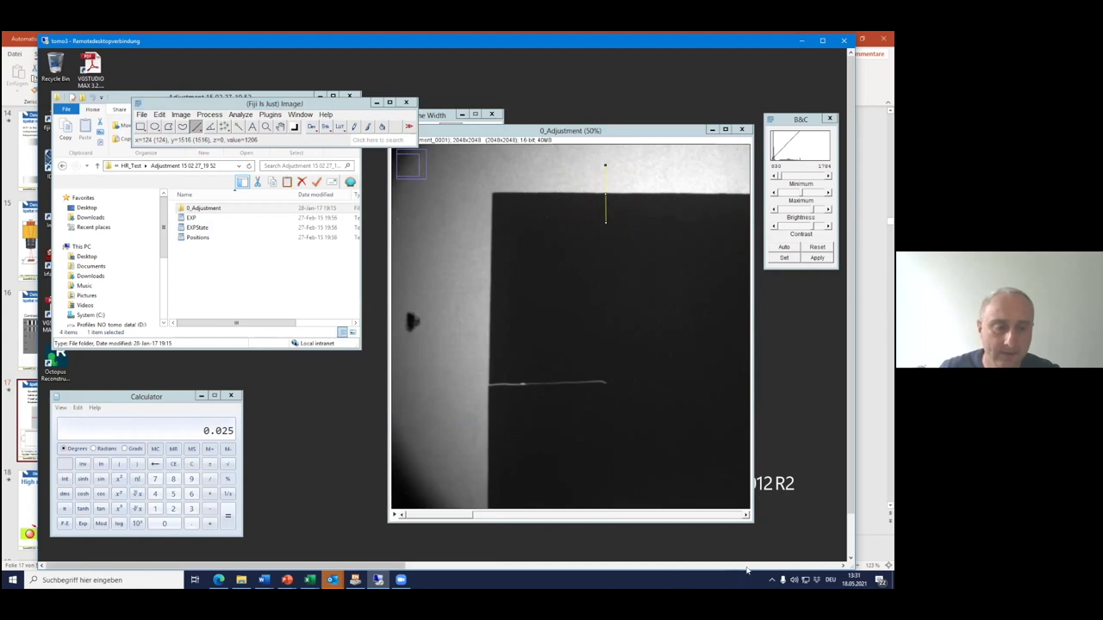
click(747, 567)
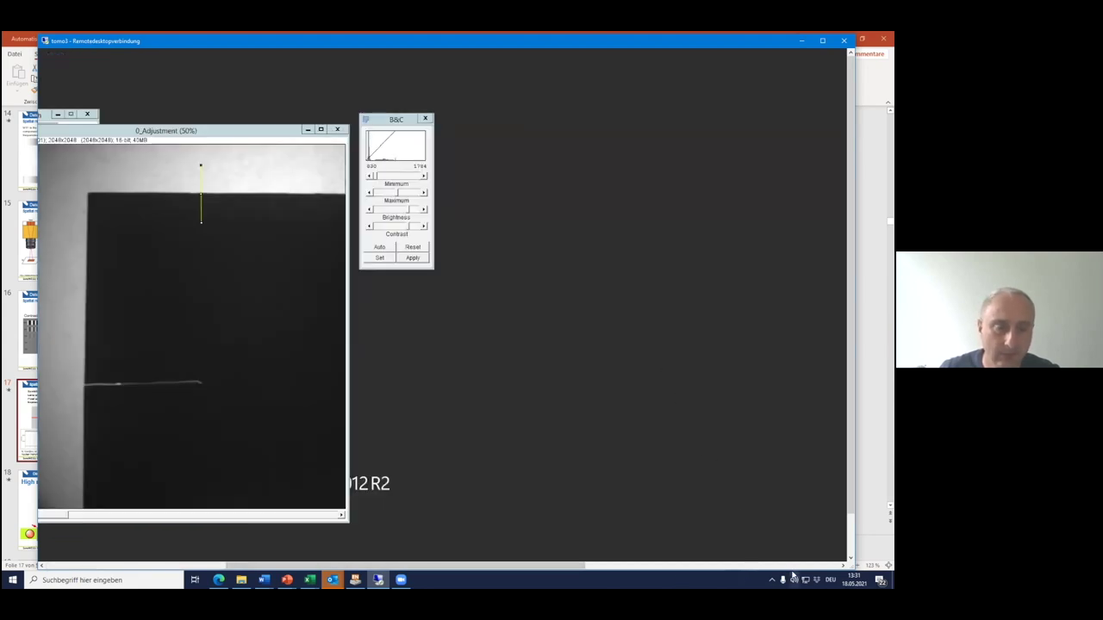
click(808, 566)
drag(558, 167, 82, 146)
click(233, 568)
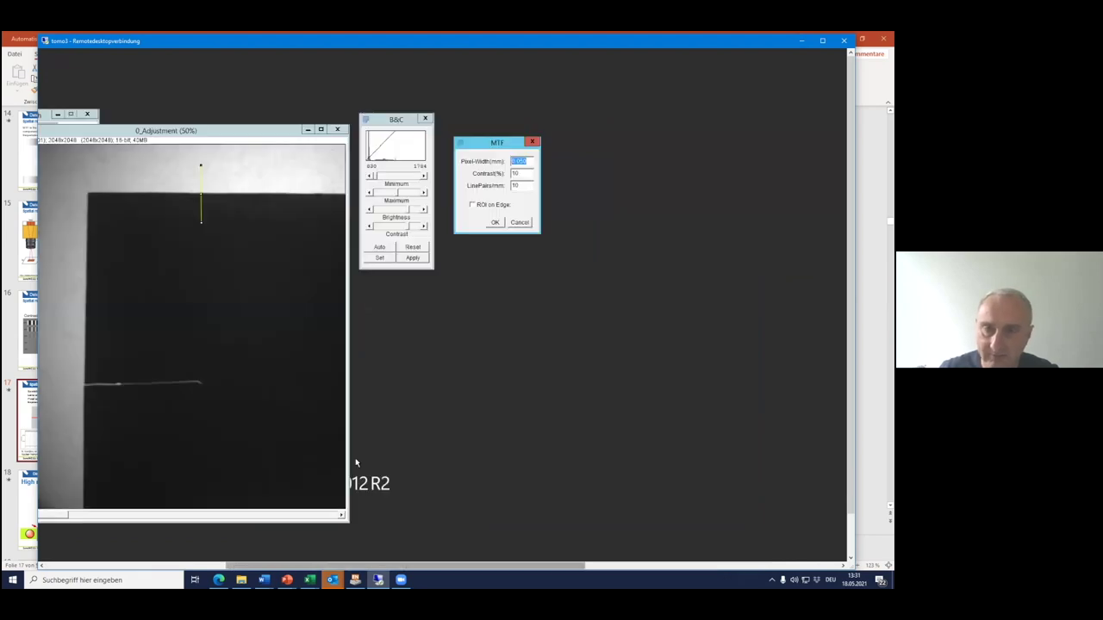
drag(501, 145, 418, 172)
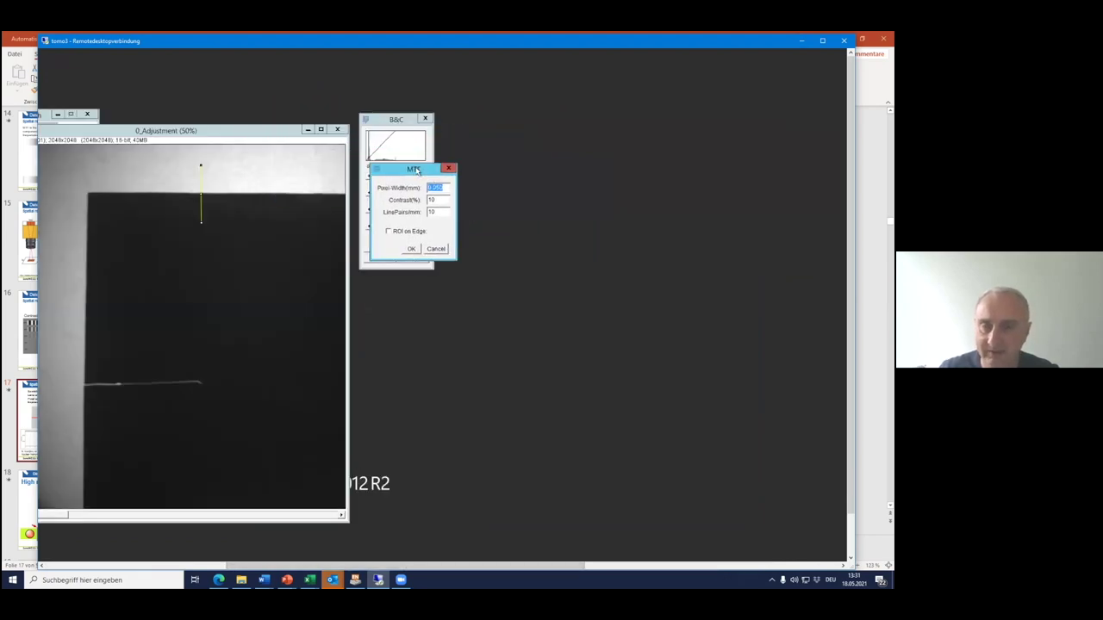
click(110, 567)
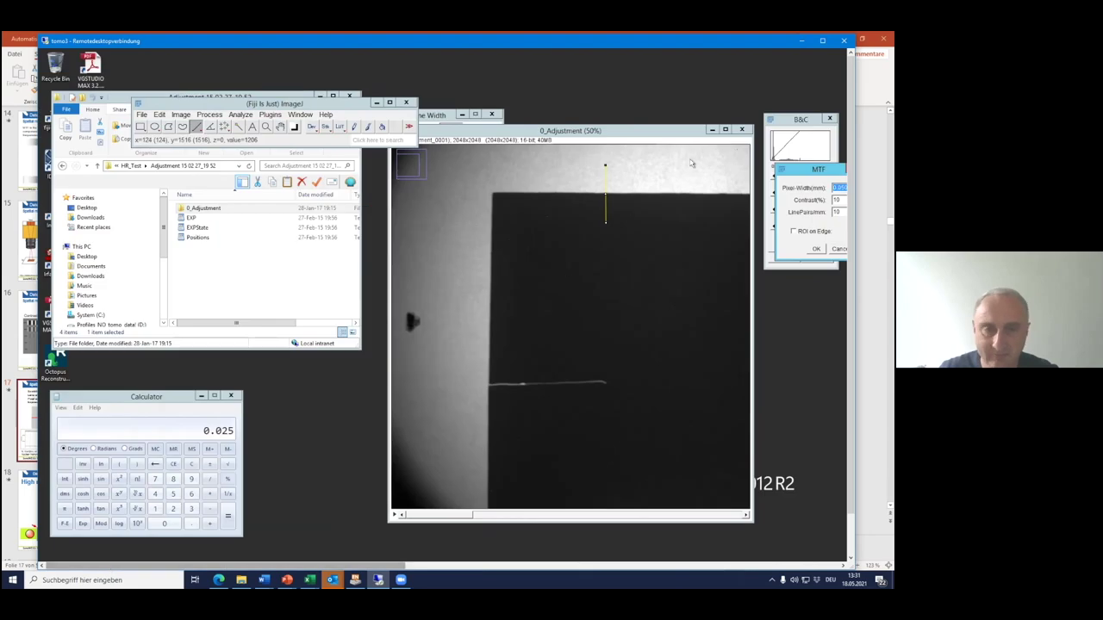
drag(819, 169, 334, 237)
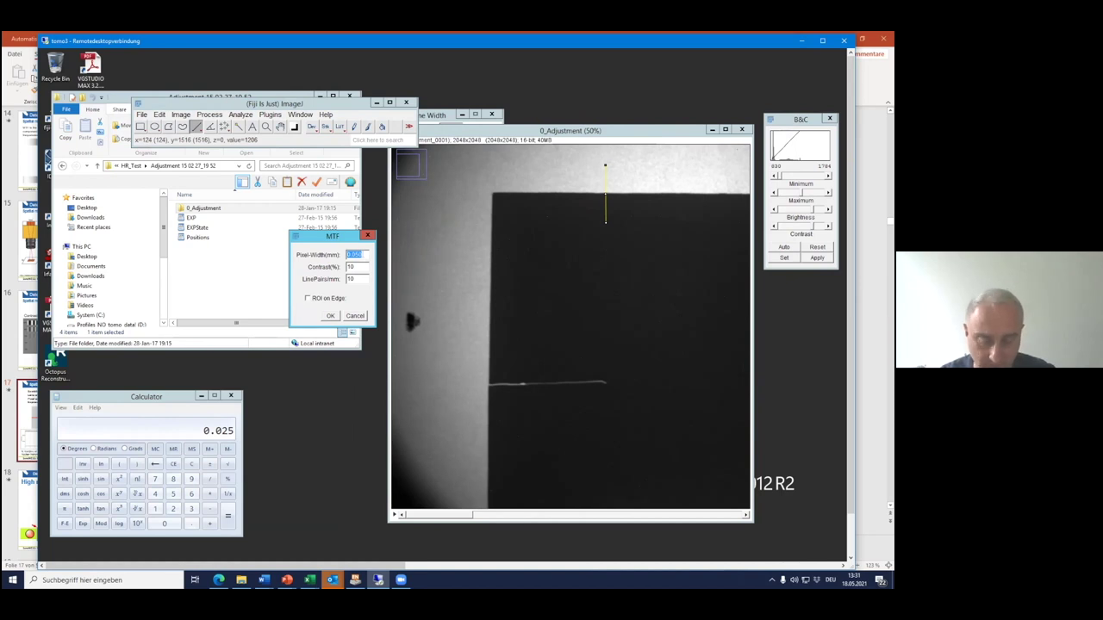
Run the MTF analysis with a pixel width of 0.007 mm and 25 line pairs per mm, and bring its results into view.
text(0)
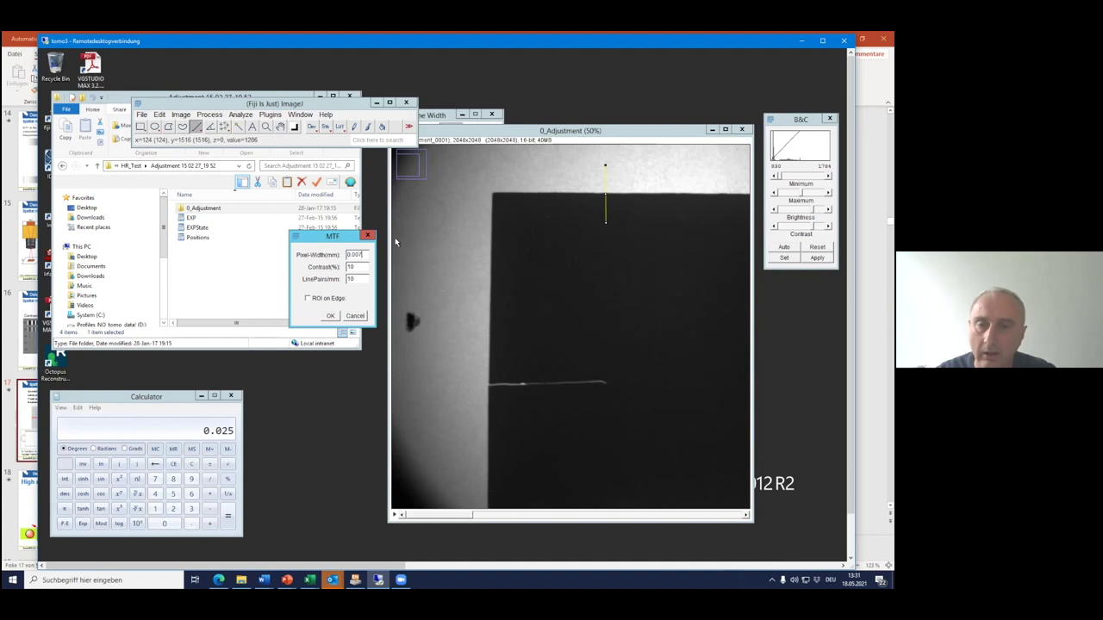
double_click(349, 267)
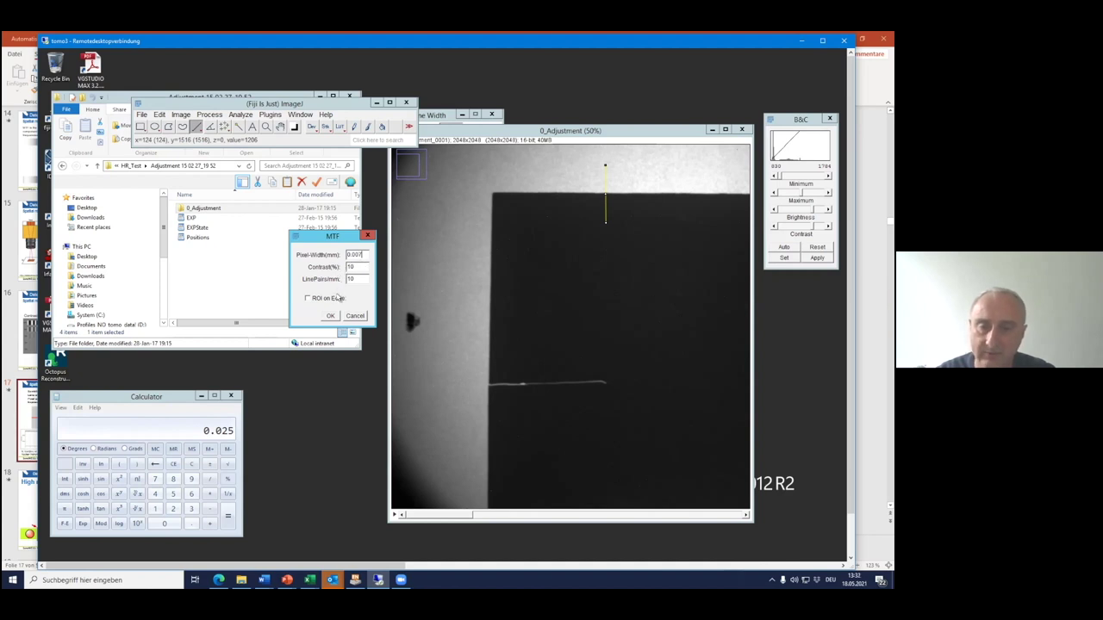
double_click(350, 278)
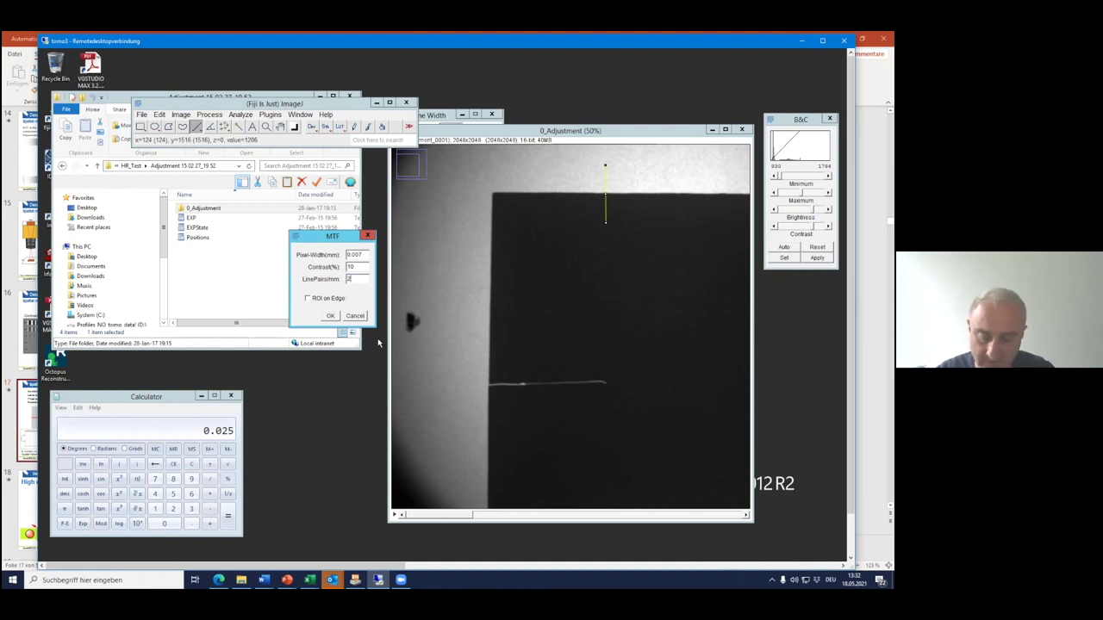
click(332, 316)
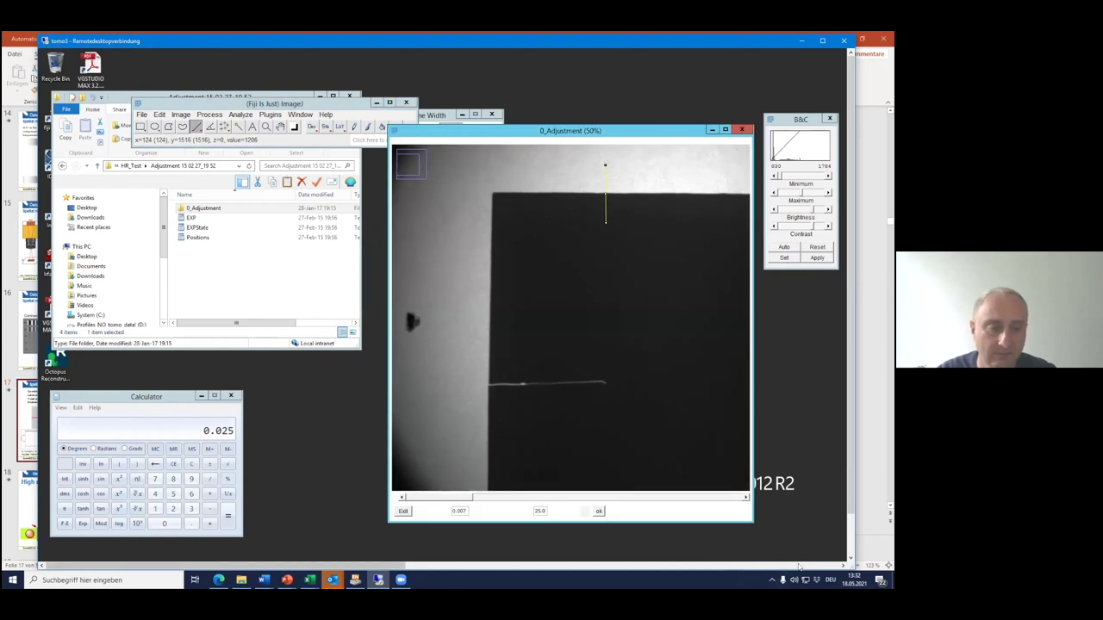
click(800, 565)
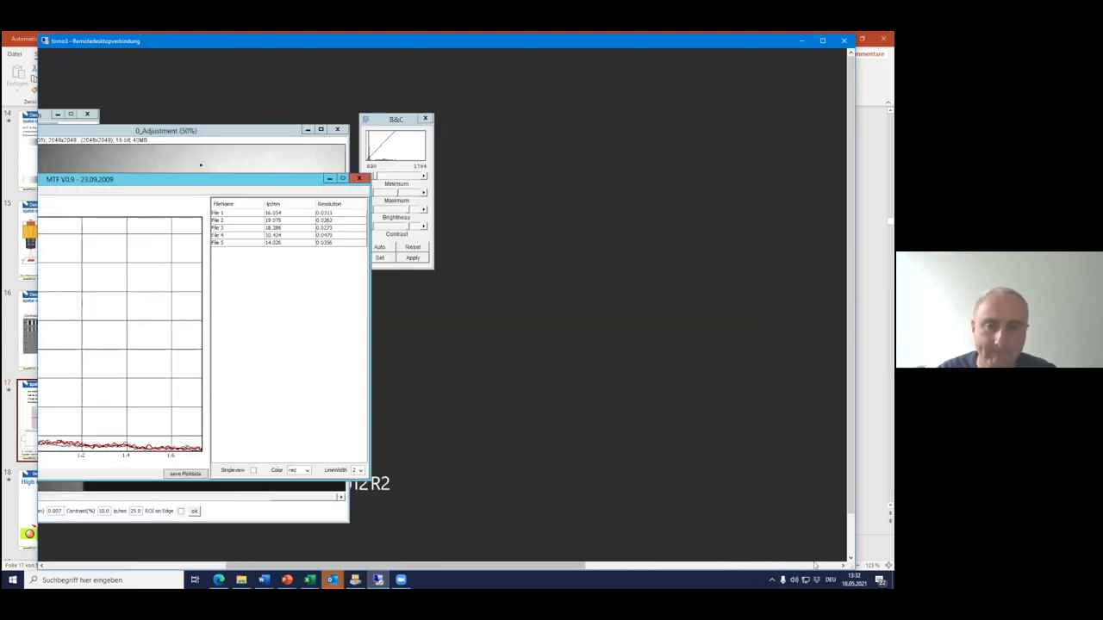
Review the Derivation, MTF and Profile plots of the narrow-line results, and close the results window.
click(164, 566)
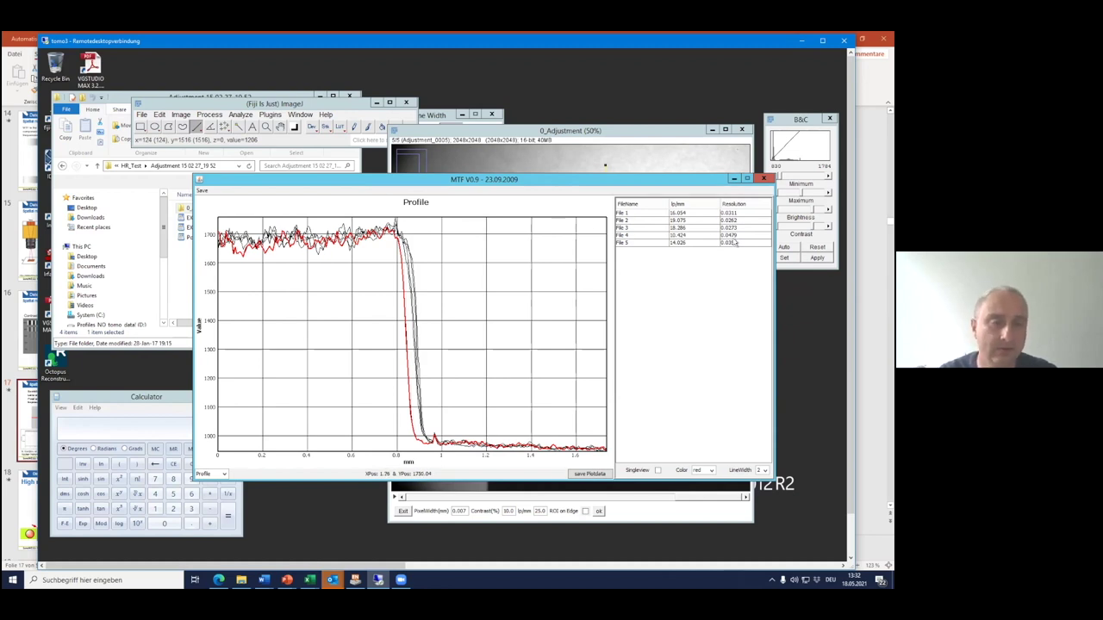
click(224, 474)
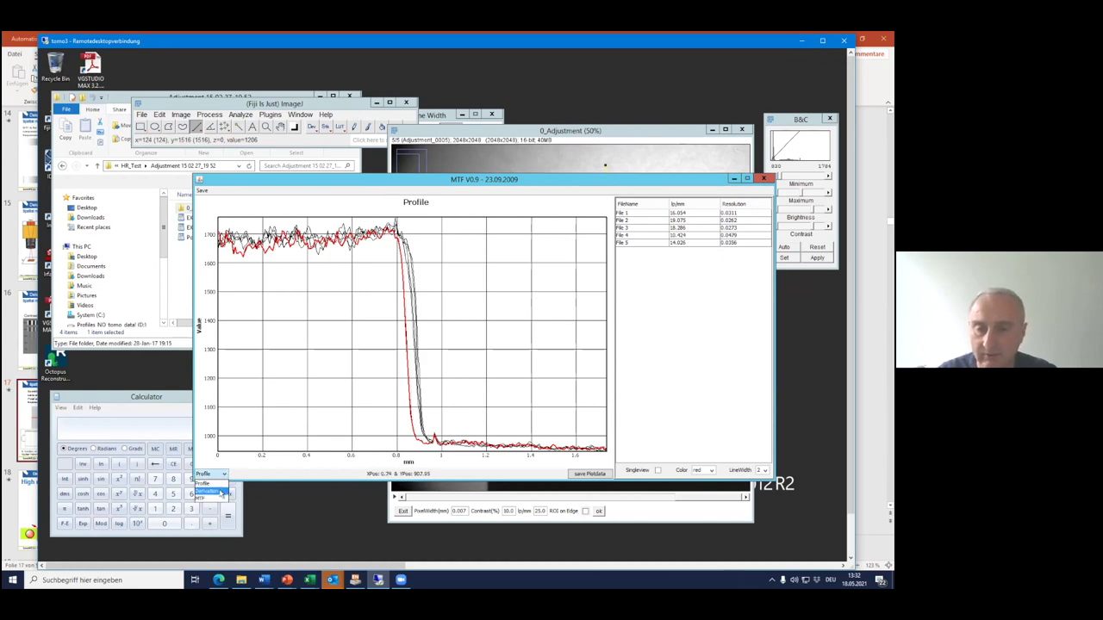
click(222, 491)
click(223, 475)
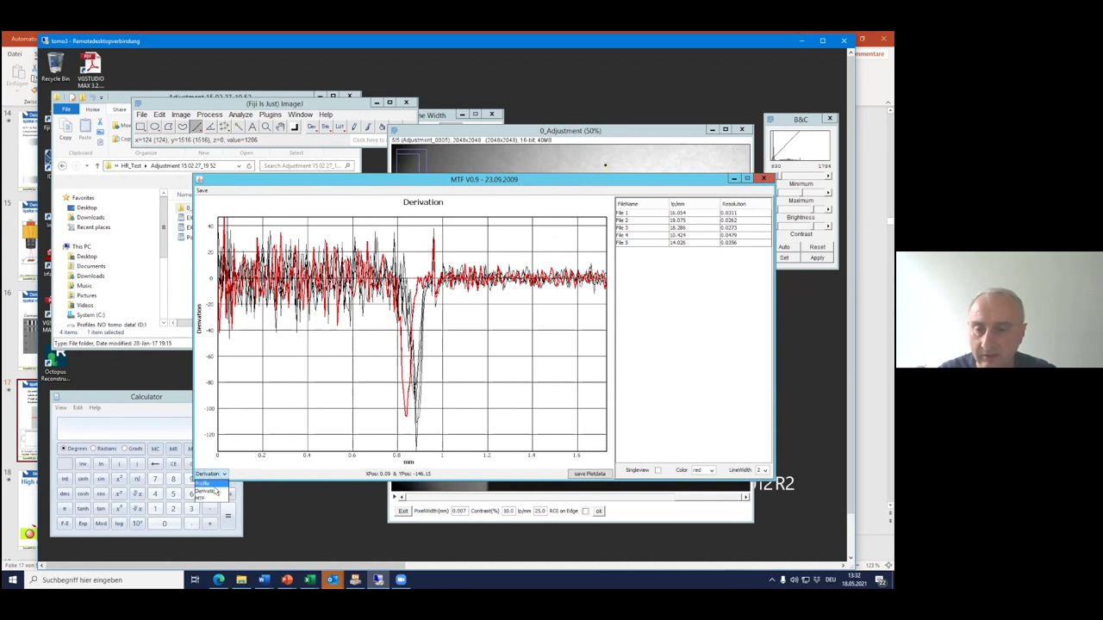
click(210, 498)
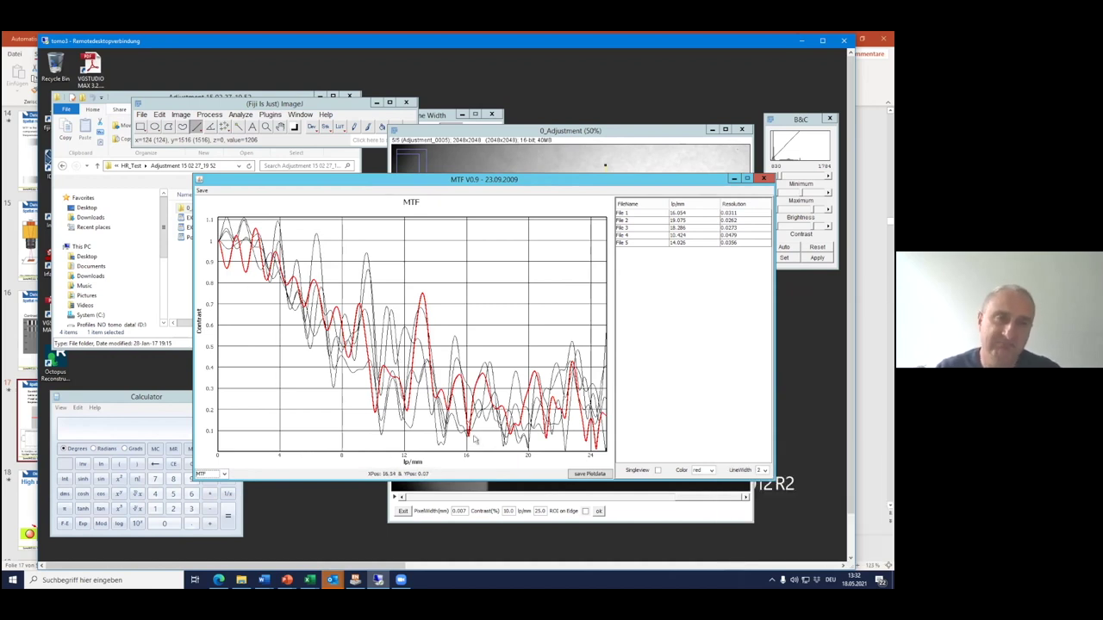
click(223, 473)
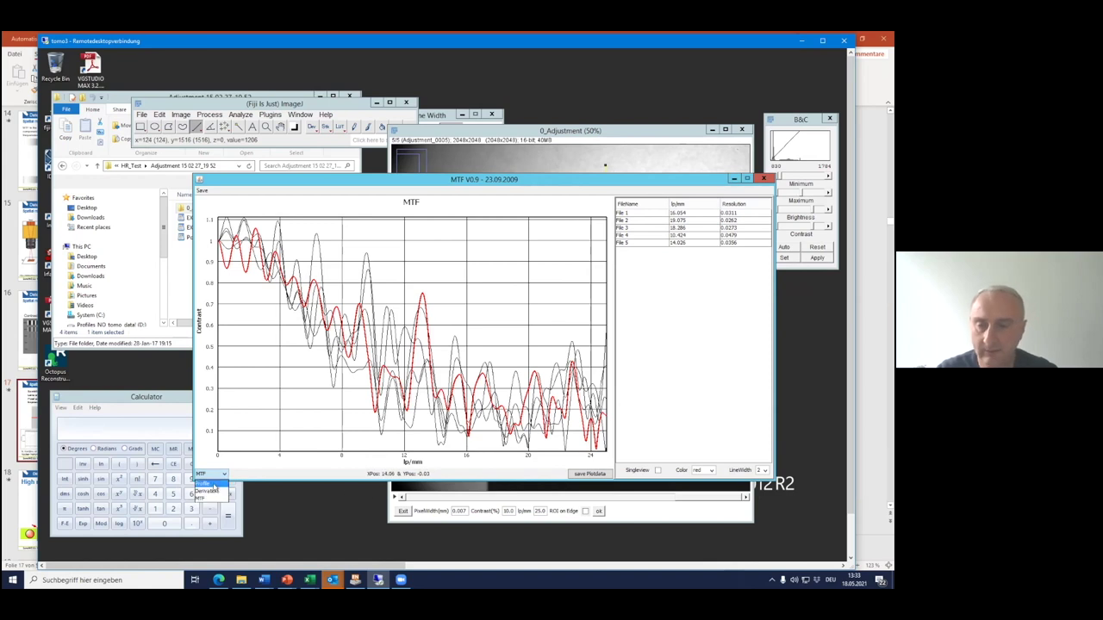
click(203, 484)
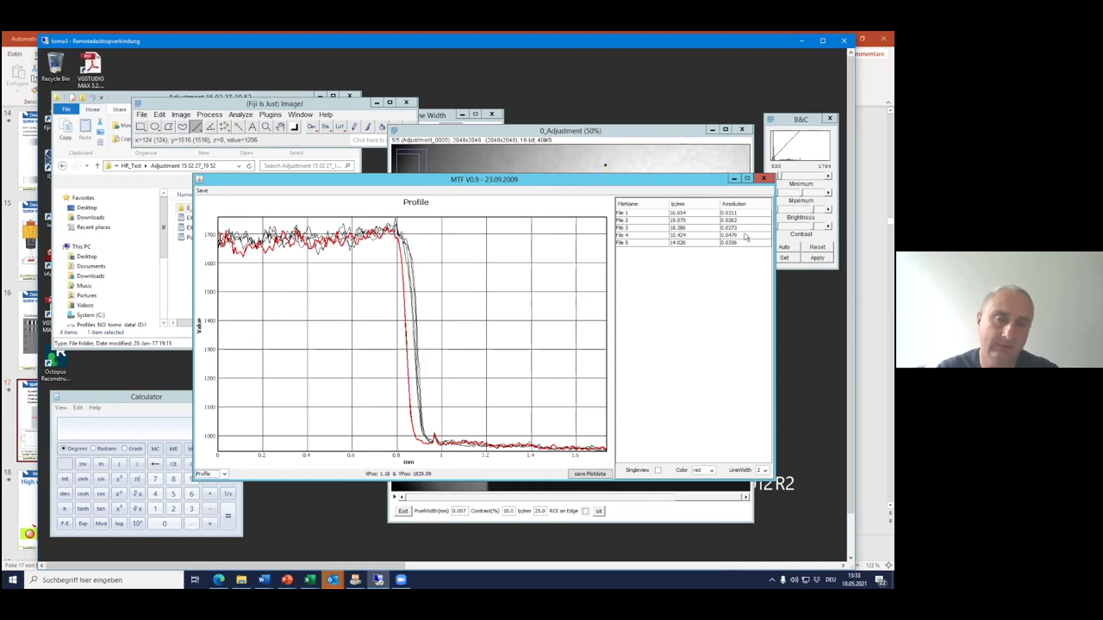
click(764, 180)
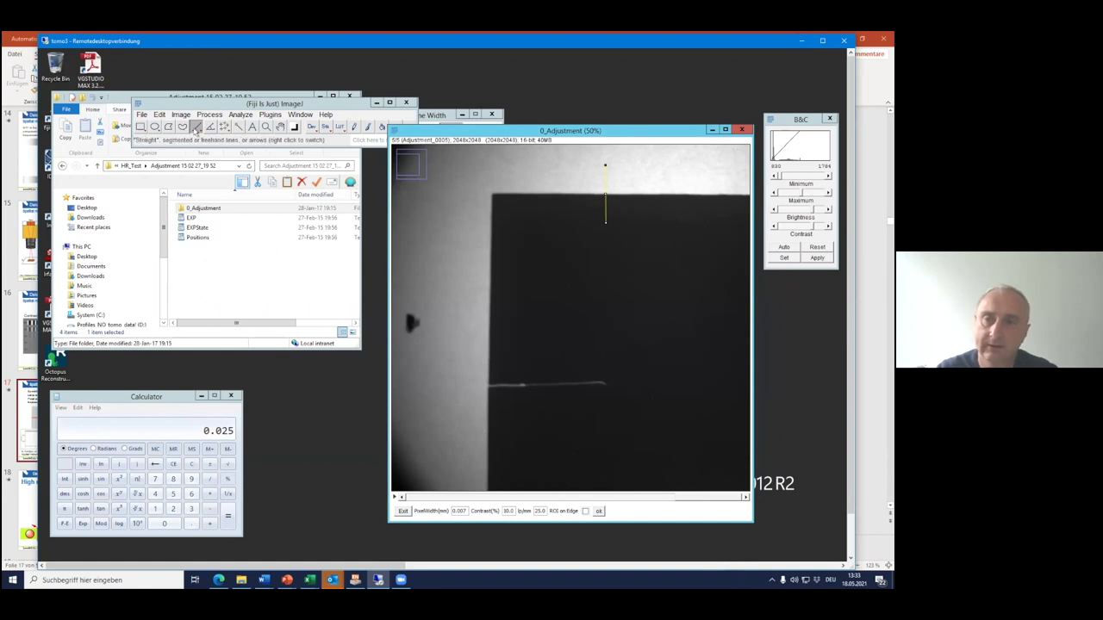
Widen the edge line selection to 292 pixels and park the line width window above the calculator.
double_click(197, 127)
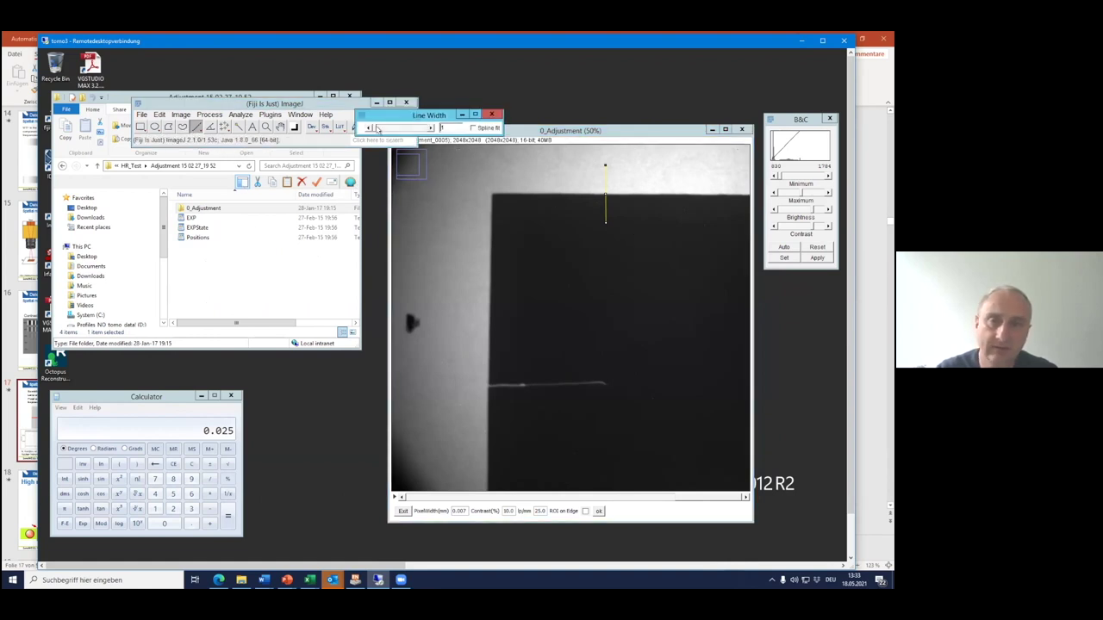
drag(373, 128, 423, 128)
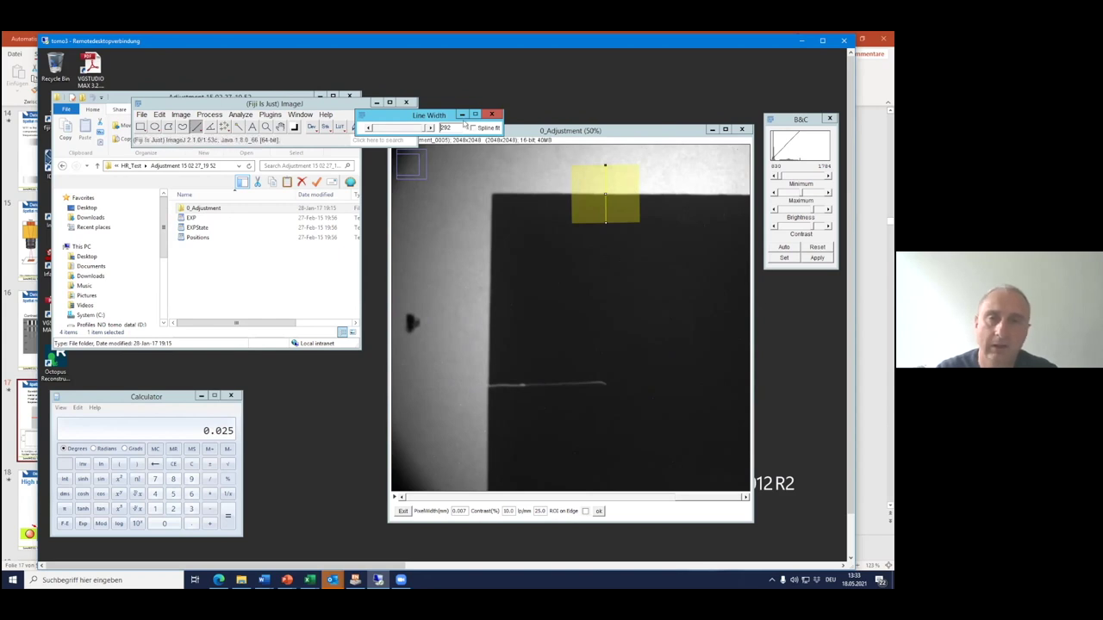
drag(451, 114, 167, 366)
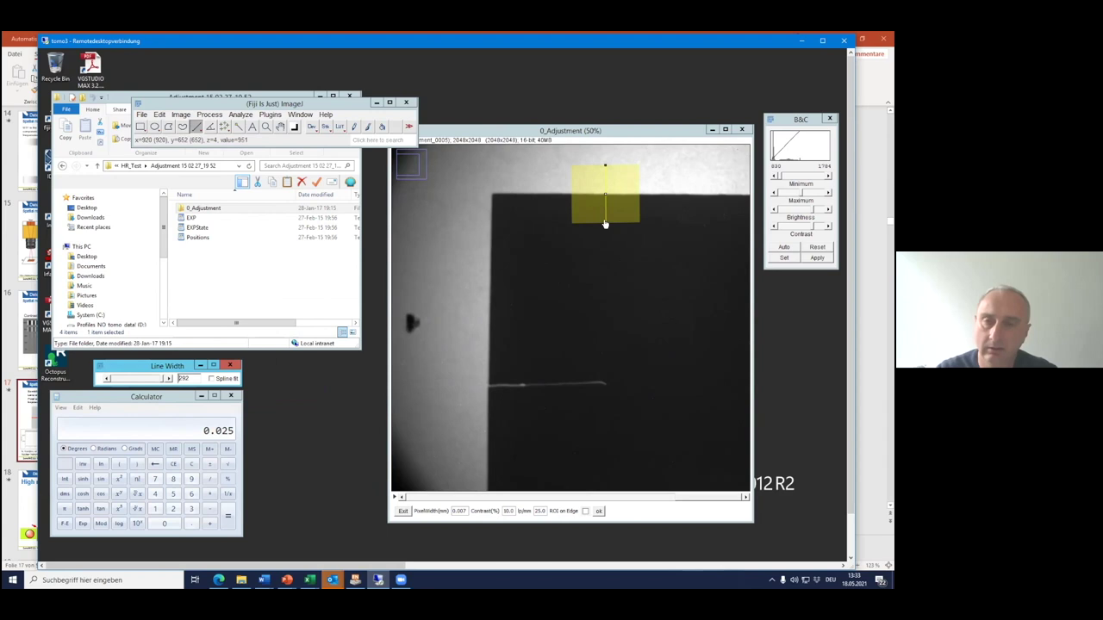
Shorten the wide line selection to about 125 pixels and shift it down to centre it on the plate's upper edge.
drag(605, 226, 606, 193)
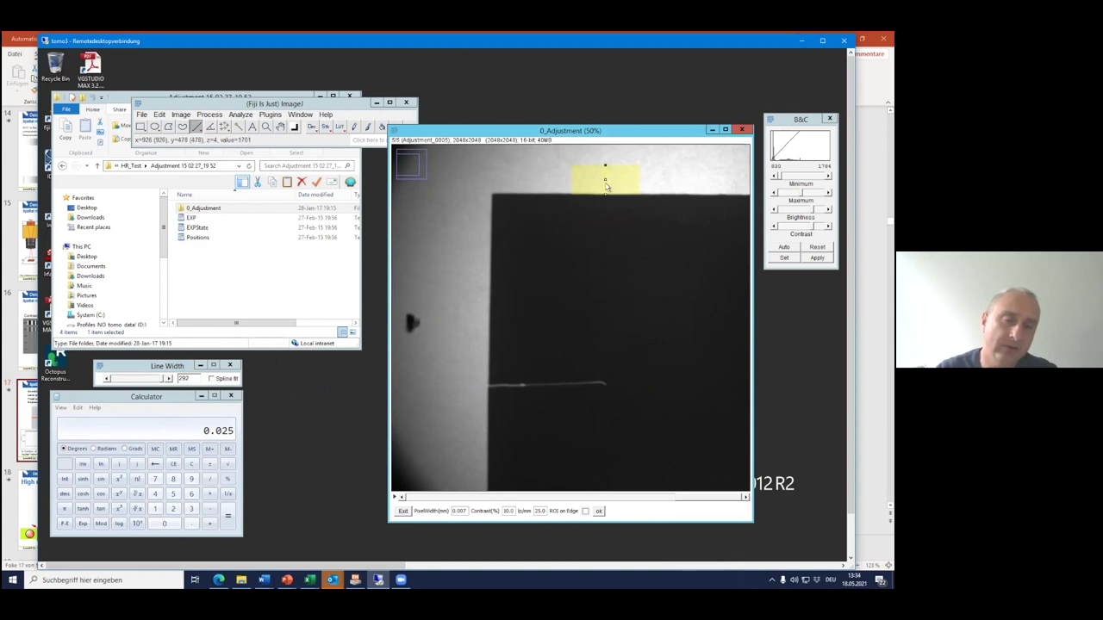
key(alt+Down)
key(alt+Down)
key(alt+Down)
key(alt+Down)
key(Down)
key(Down)
key(Down)
key(Down)
key(Down)
key(Down)
key(Down)
key(Down)
key(Down)
key(Down)
key(Down)
key(Down)
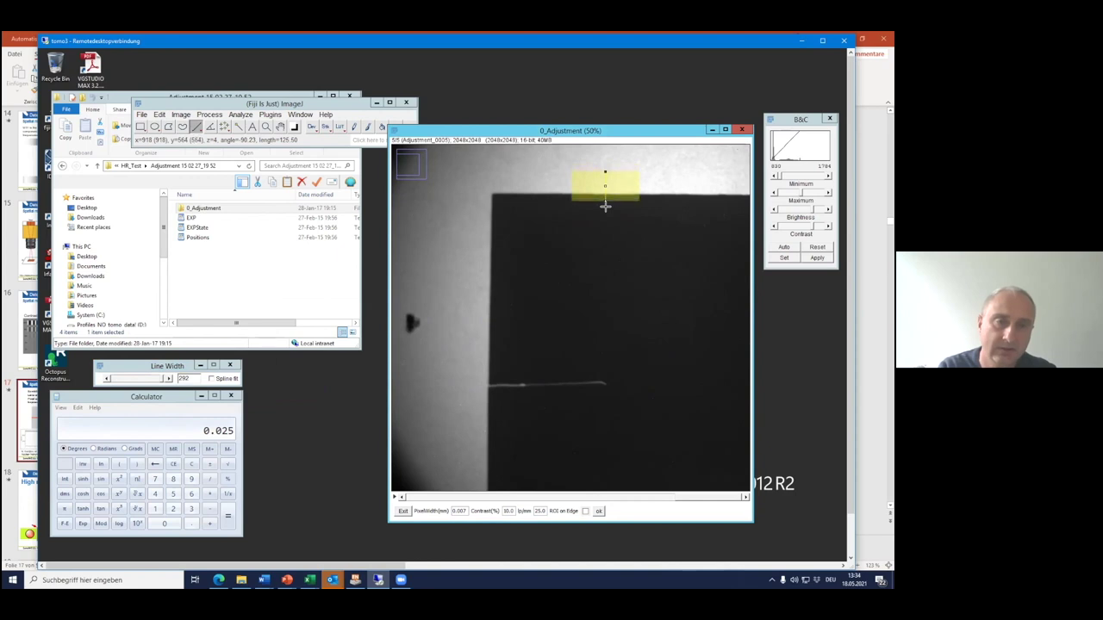
key(Down)
key(Down)
key(Down)
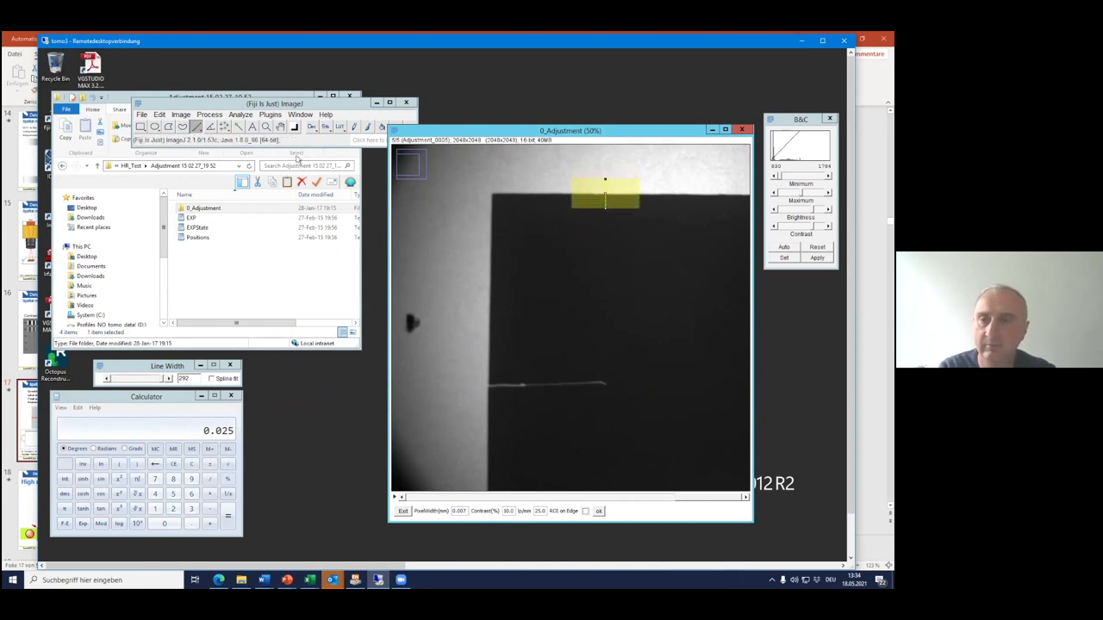
Start the MTF plugin from HMI-Plugins on the widened edge selection and place its settings dialog over the file window.
click(270, 115)
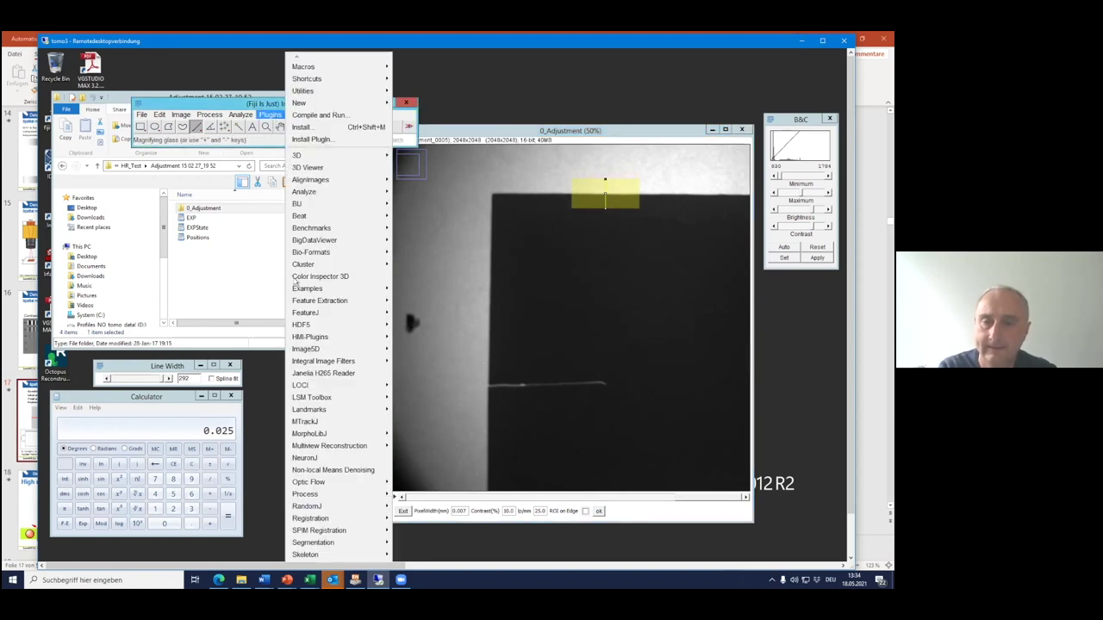
mouse_move(319, 337)
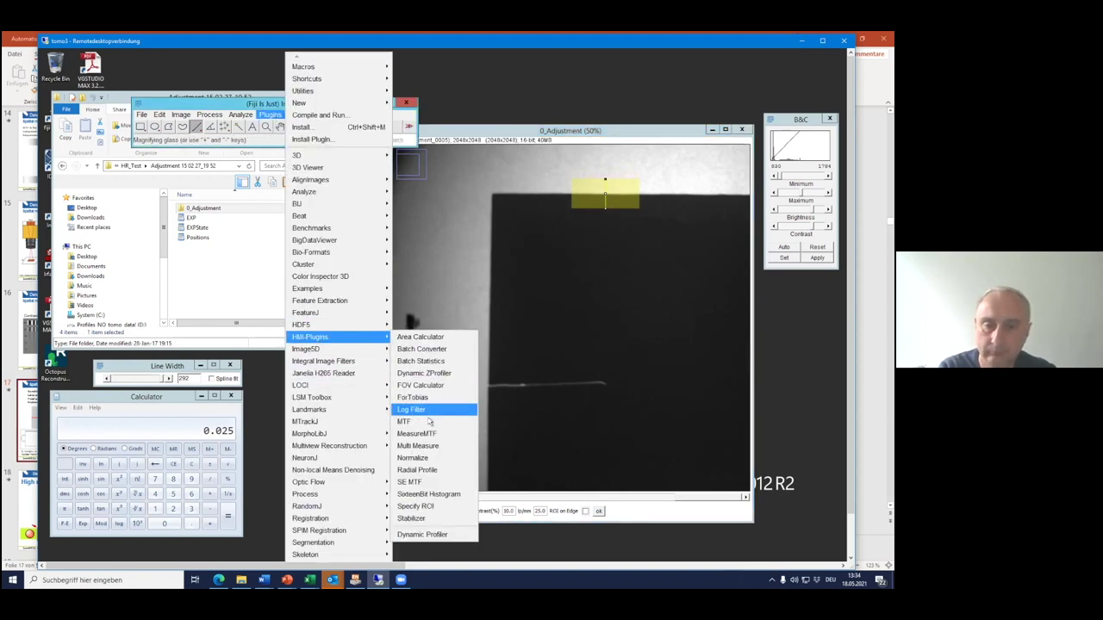
click(427, 423)
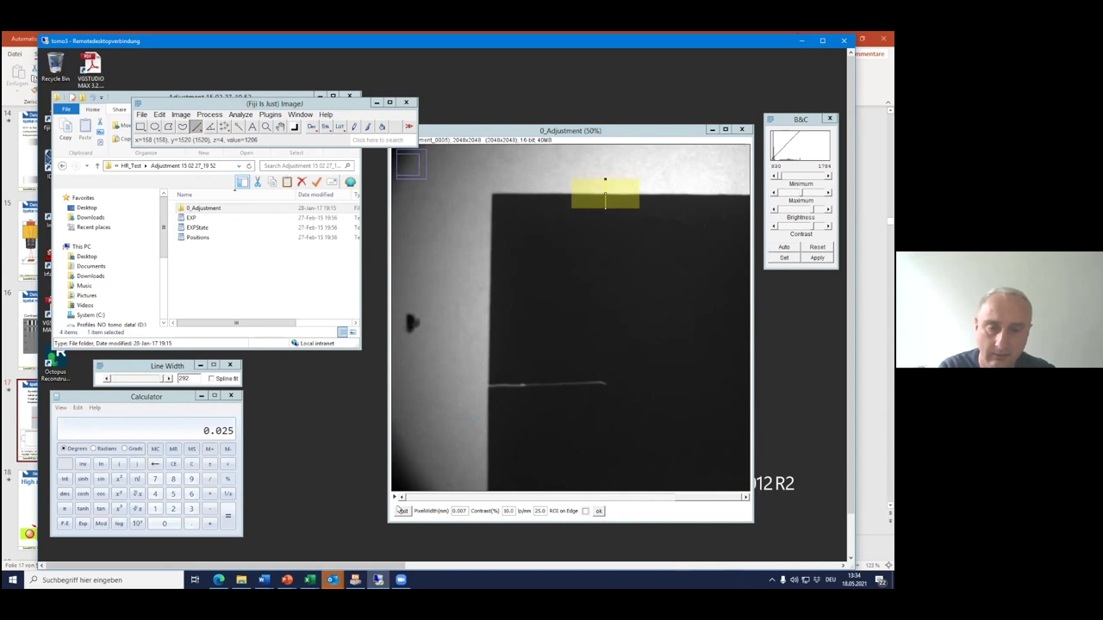
click(779, 565)
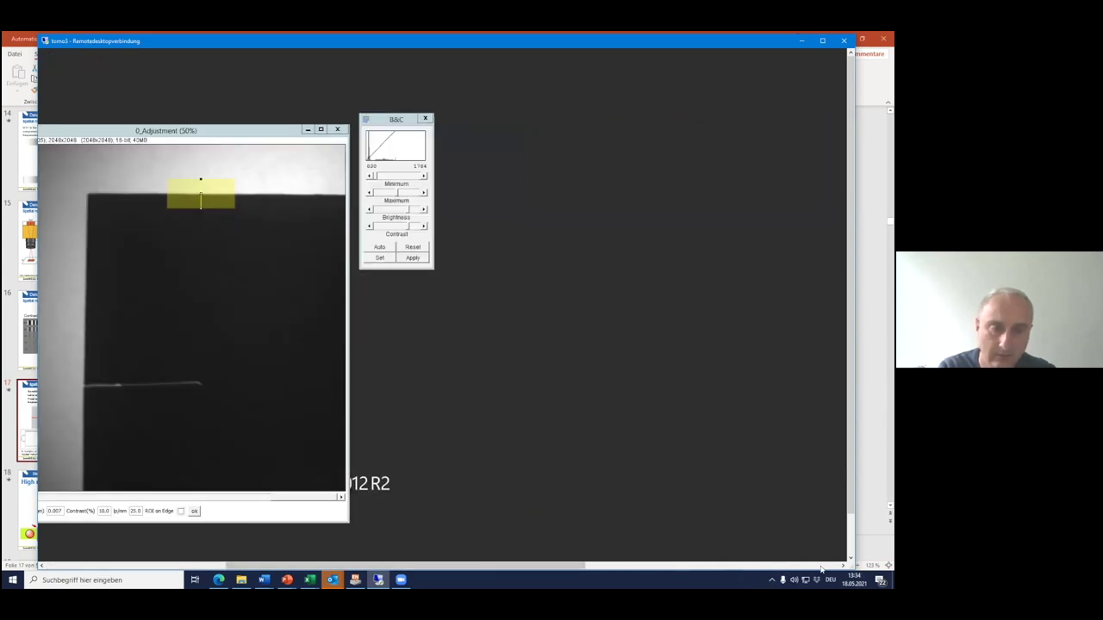
click(825, 566)
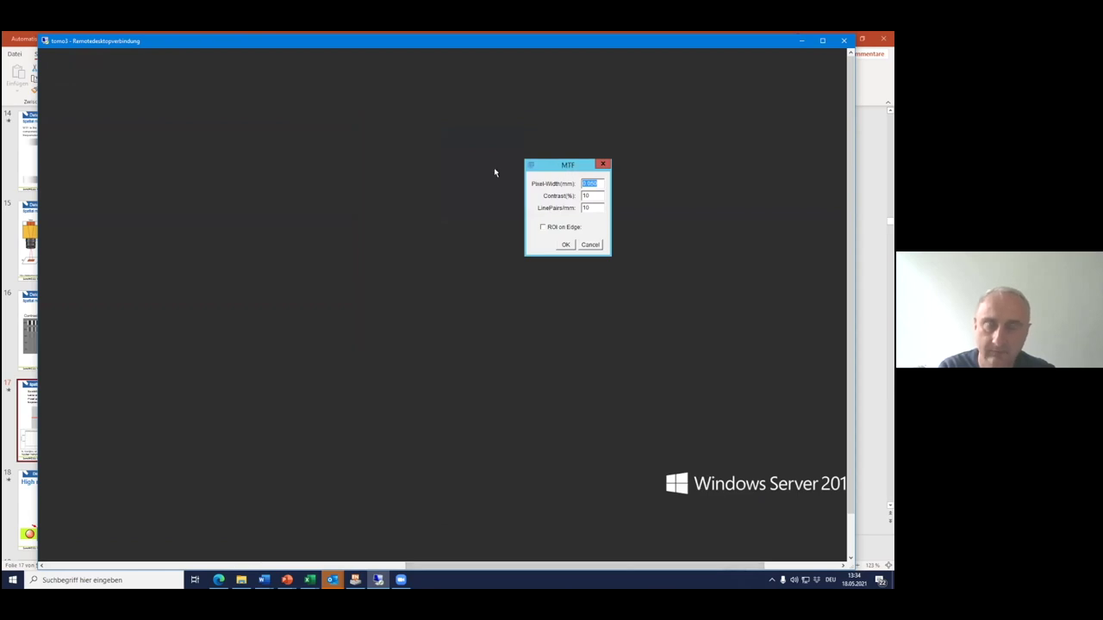
click(110, 566)
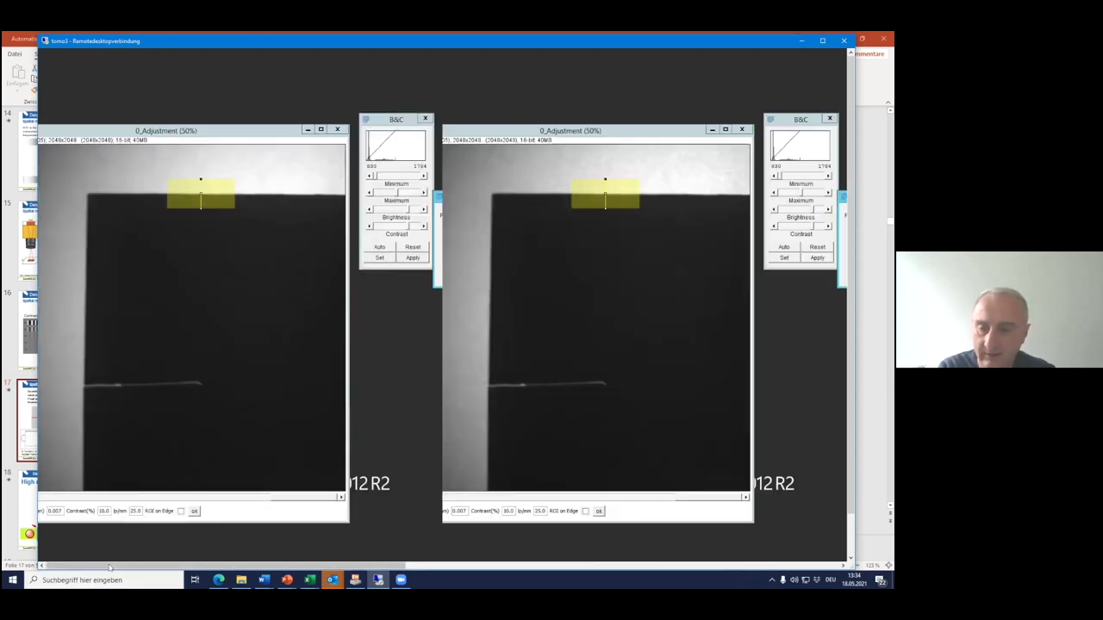
click(110, 566)
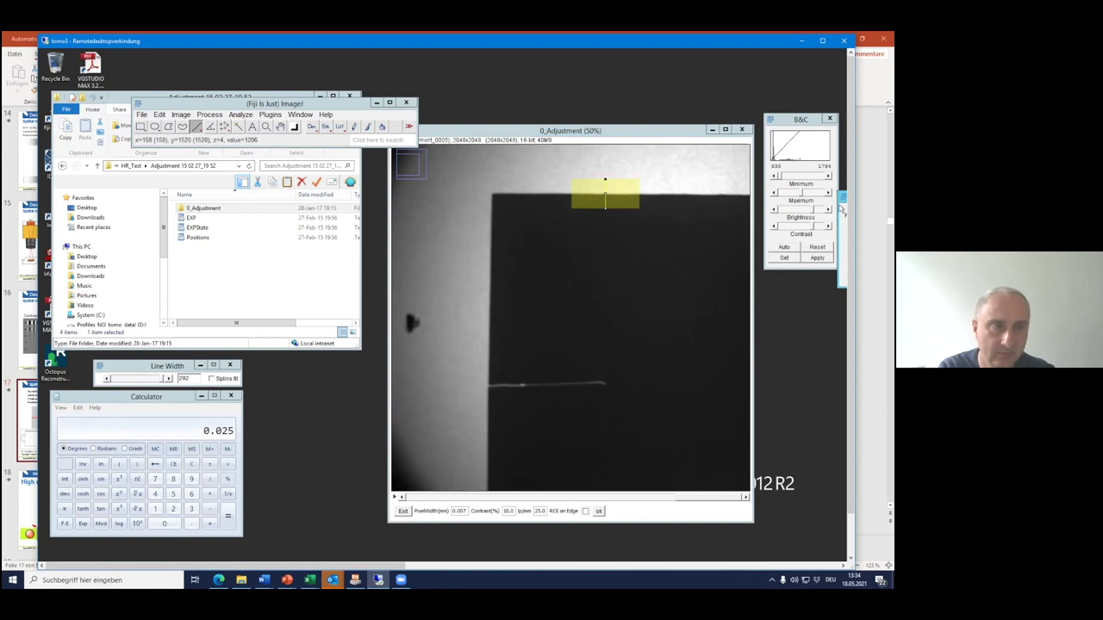
click(842, 565)
click(842, 565)
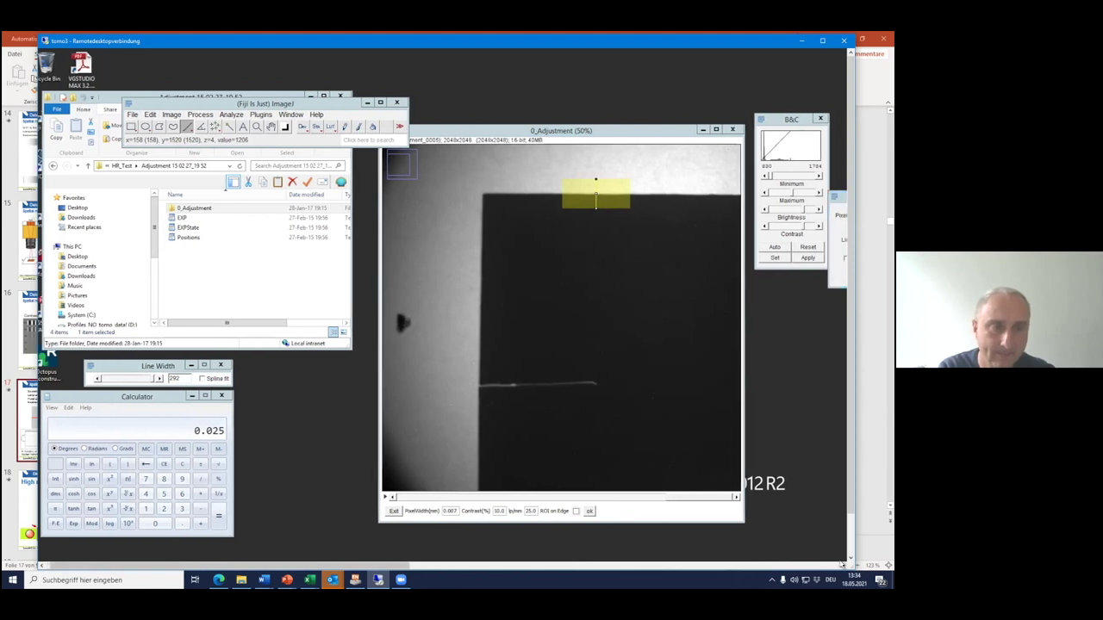
click(657, 225)
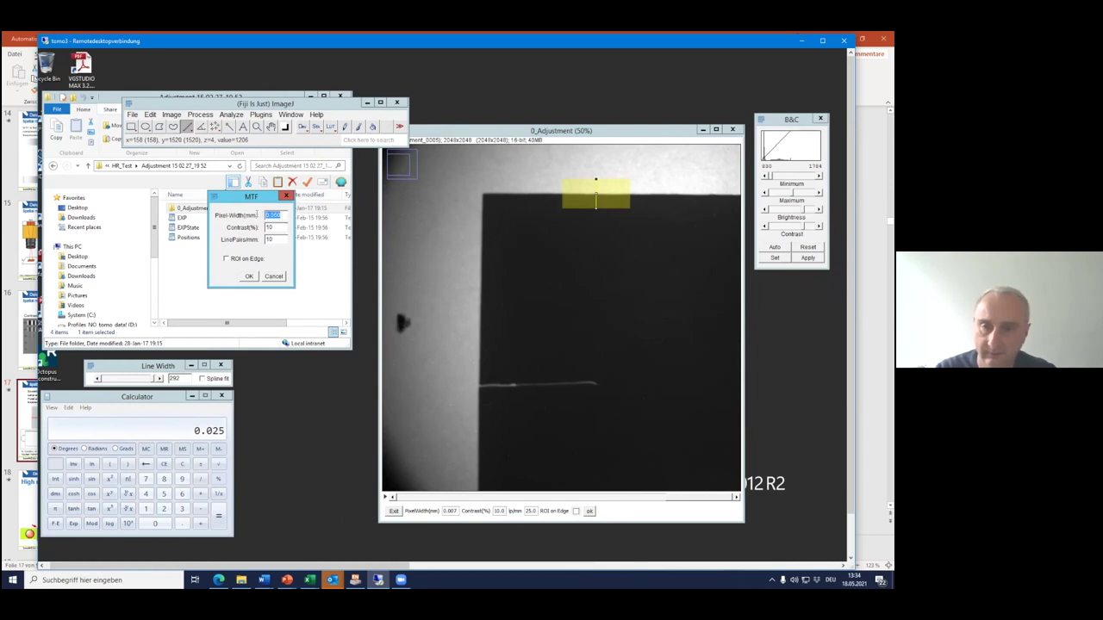
Run the MTF analysis on the widened selection with a pixel width of 0.007 mm and 25 line pairs per mm.
text(0.00)
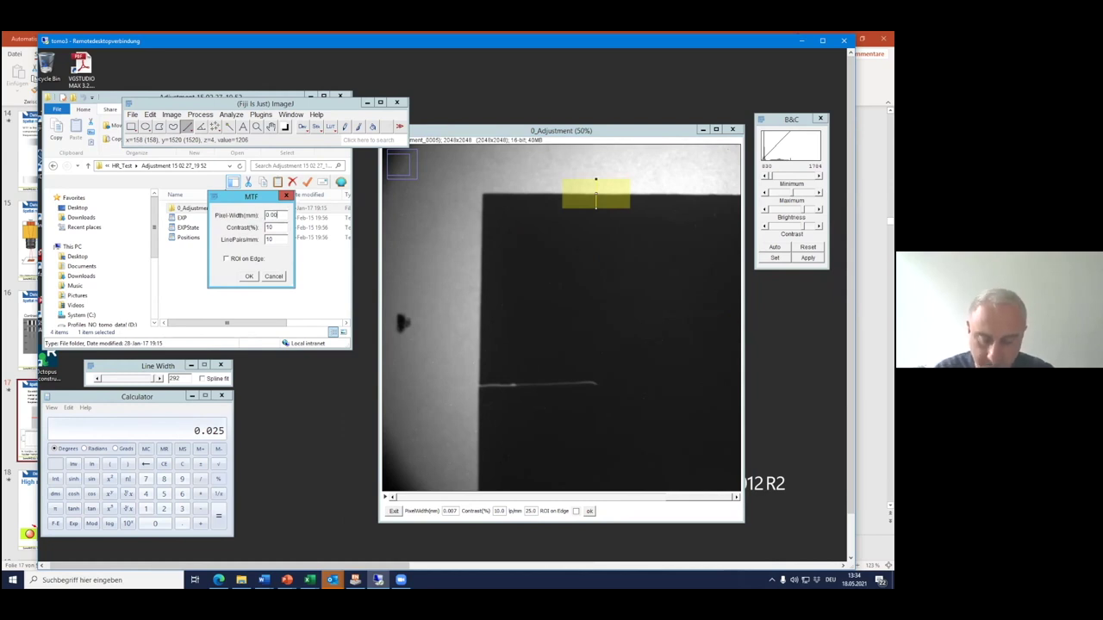
key(Tab)
double_click(265, 240)
text(25)
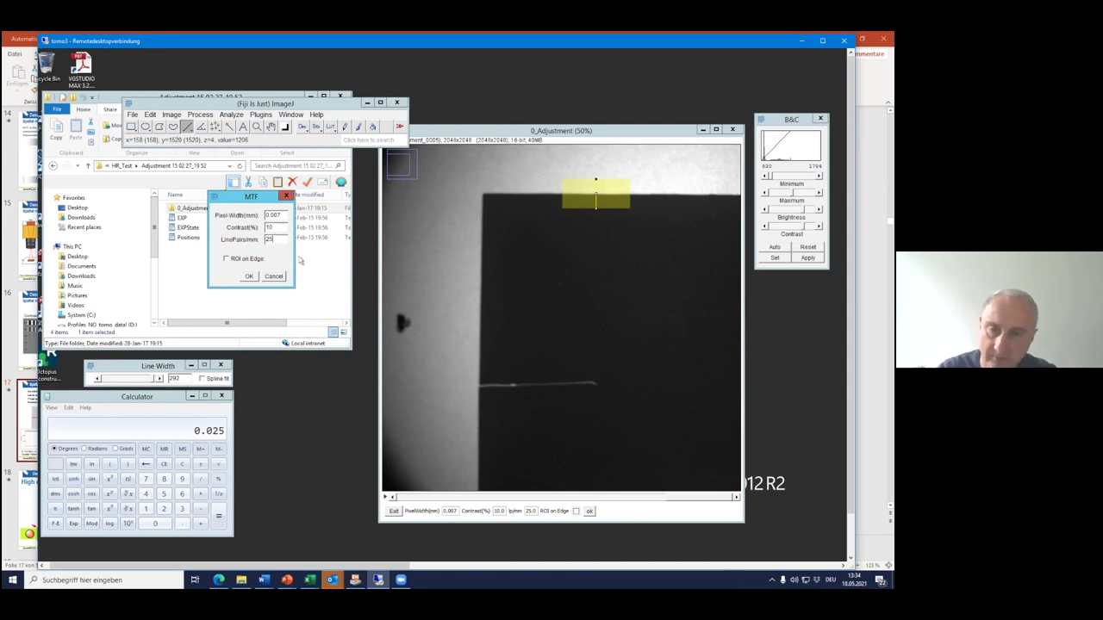
click(250, 276)
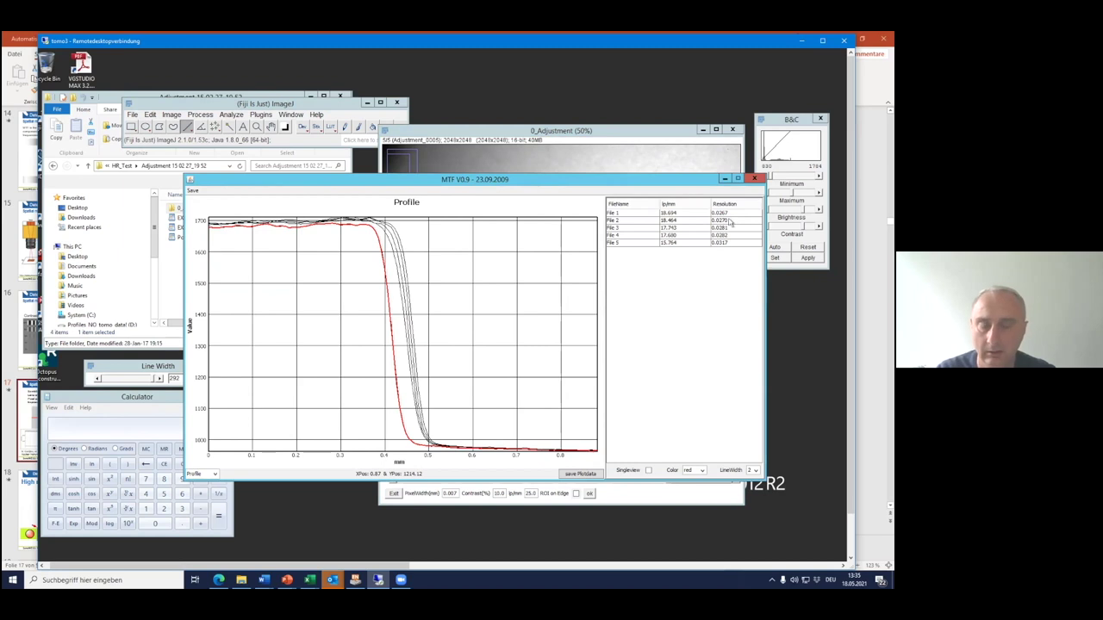
Display the MTF curves of the wide-line results, followed by their Derivation plot.
click(215, 475)
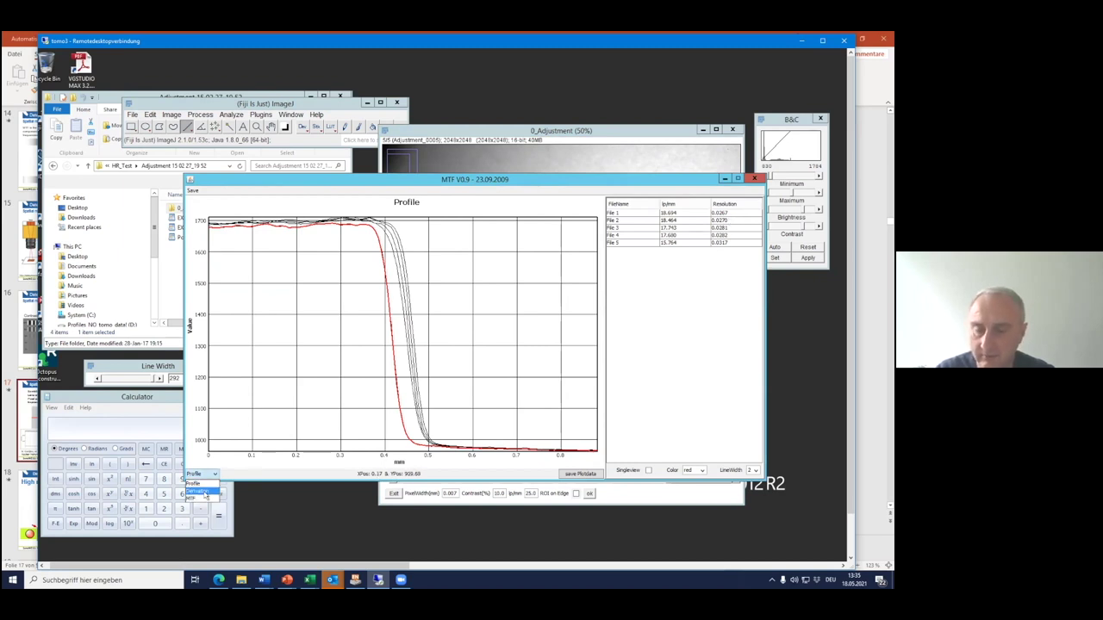
click(200, 497)
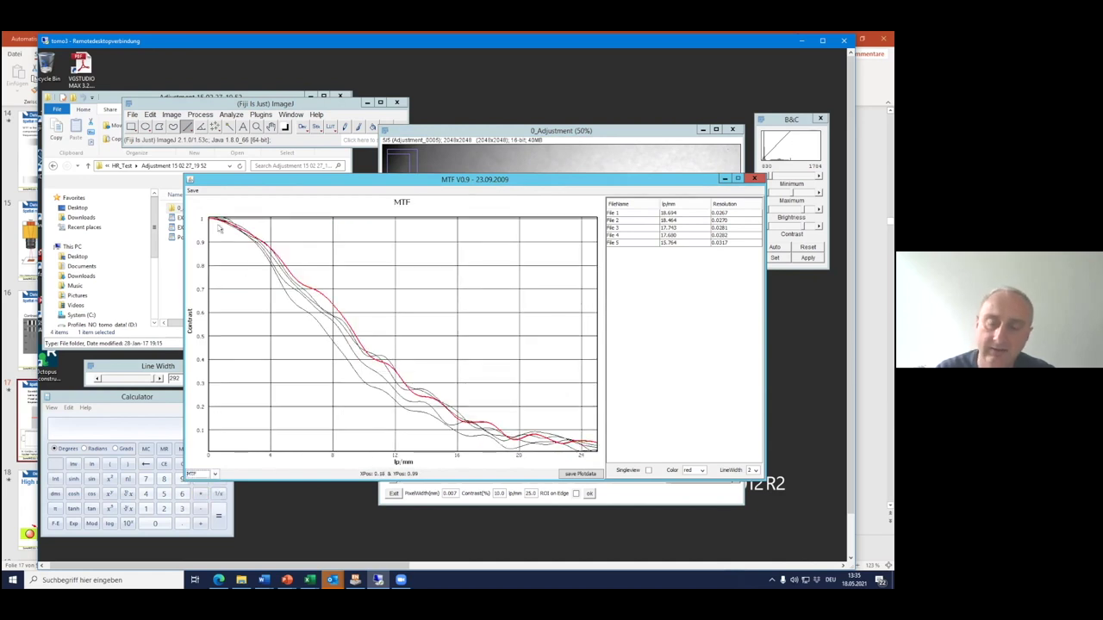
click(215, 475)
click(203, 490)
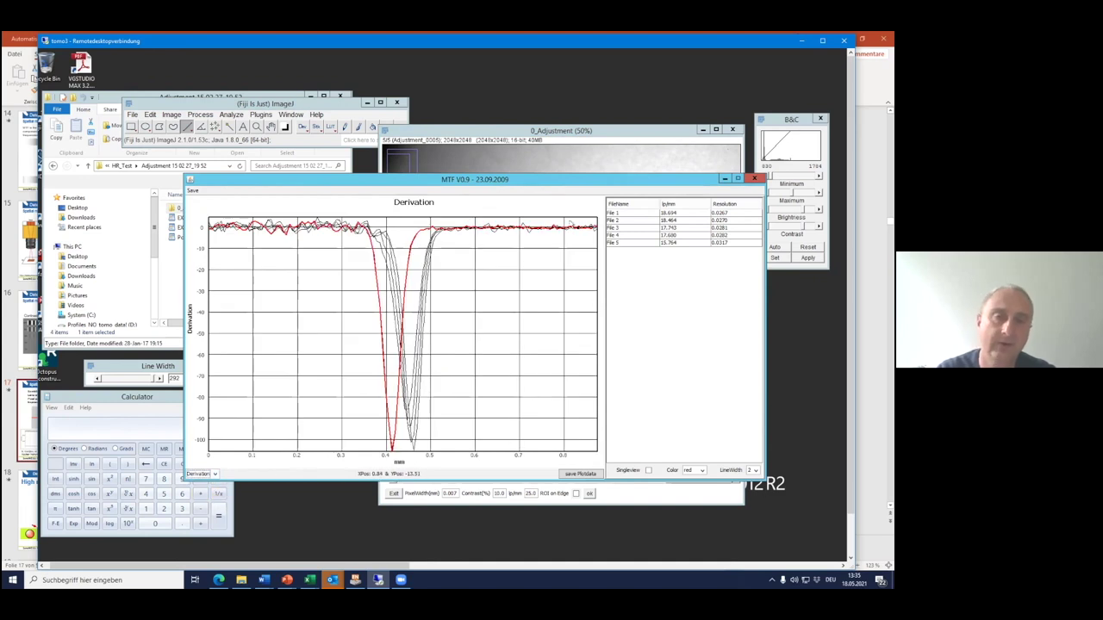
Move the results window to expose the line selection, and minimise the remote session to return to the PowerPoint slide on spatial resolution.
drag(548, 181, 541, 331)
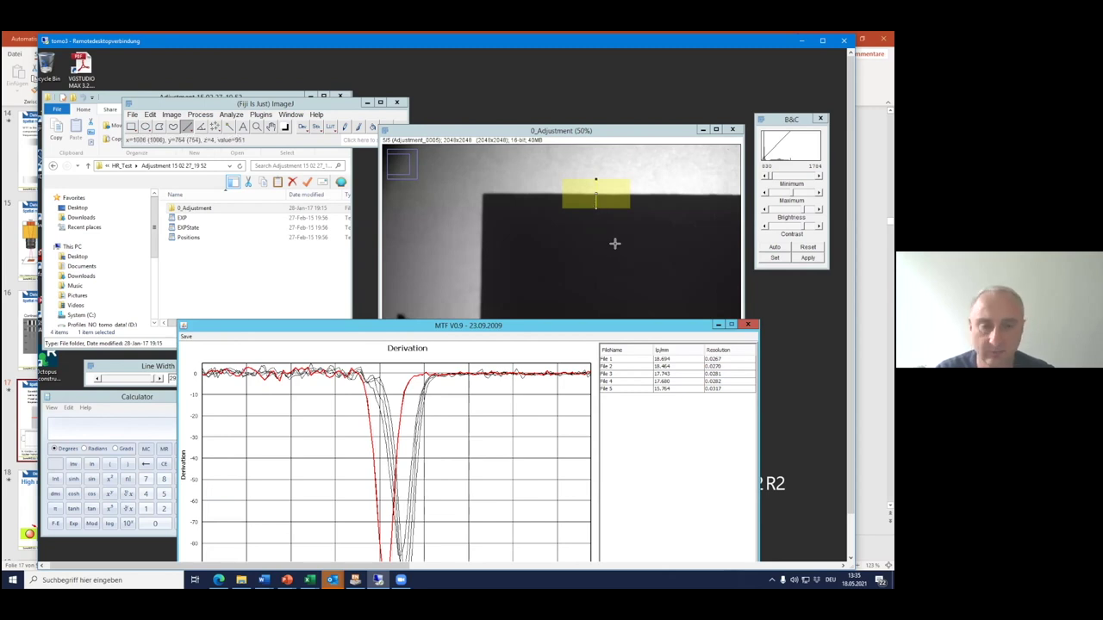
drag(597, 325, 545, 264)
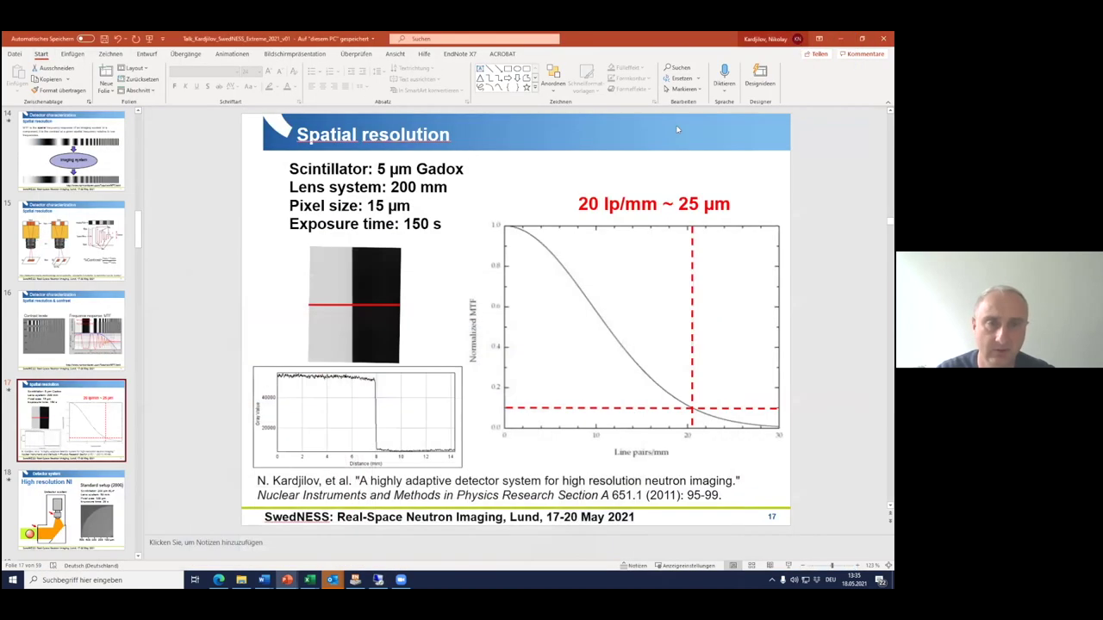
click(801, 41)
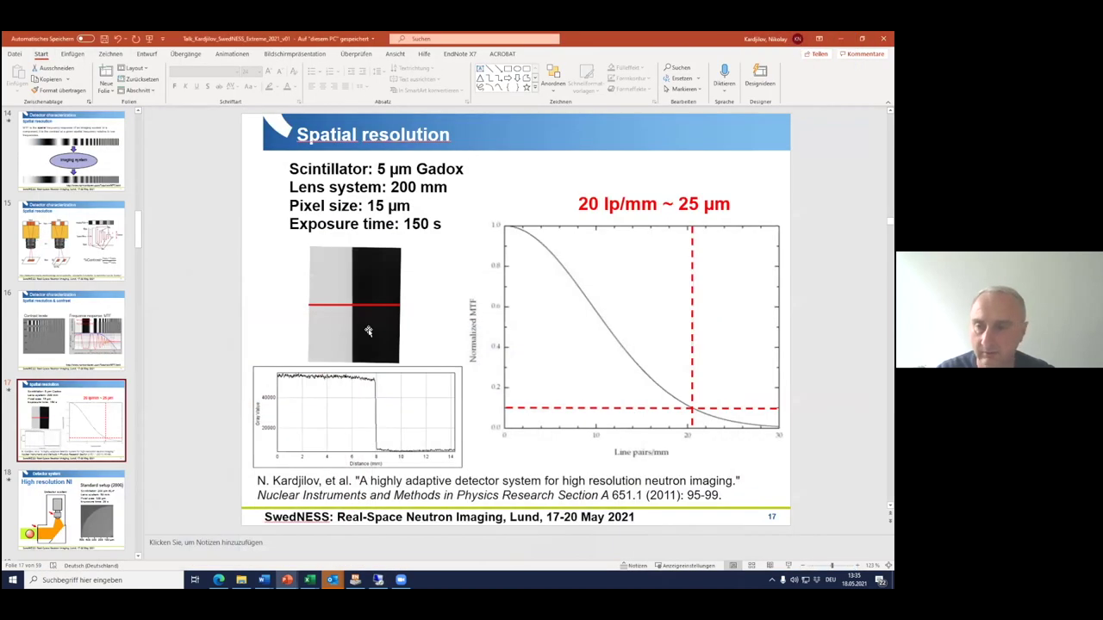